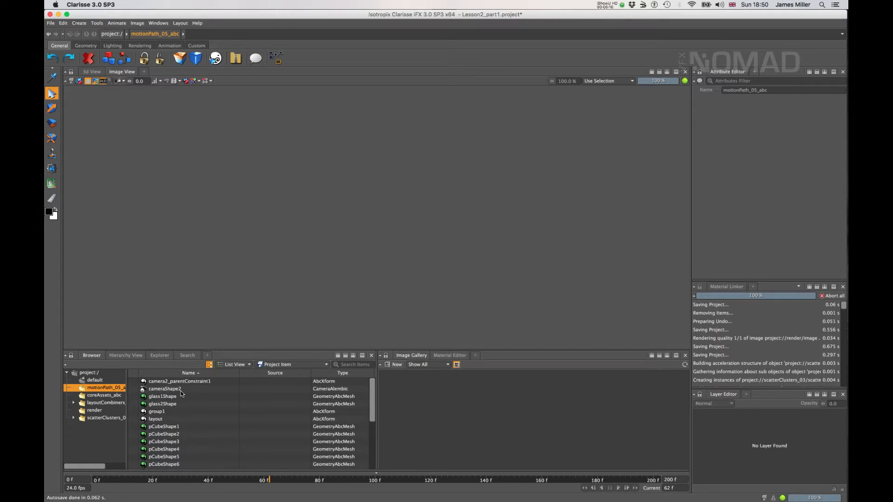
# Look through the contents of the coreAssets_abc, layoutCombiners_03 and scatterClusters_03 contexts
pyautogui.click(114, 396)
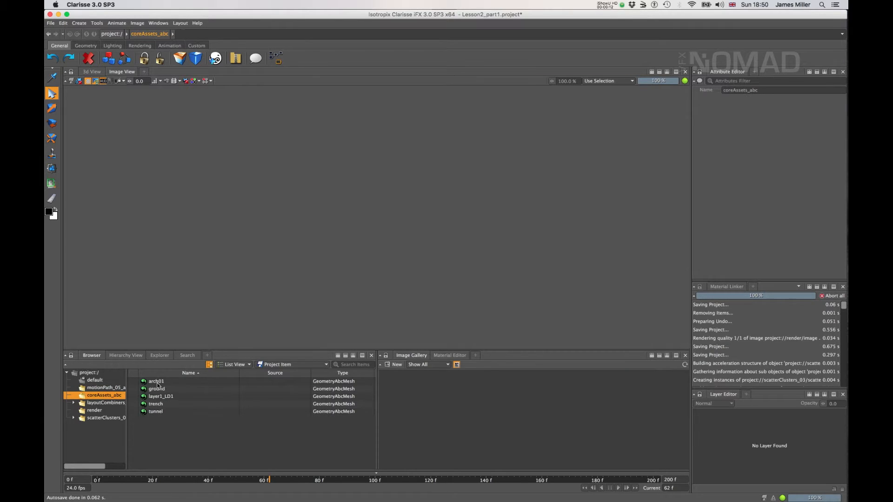
pyautogui.click(113, 404)
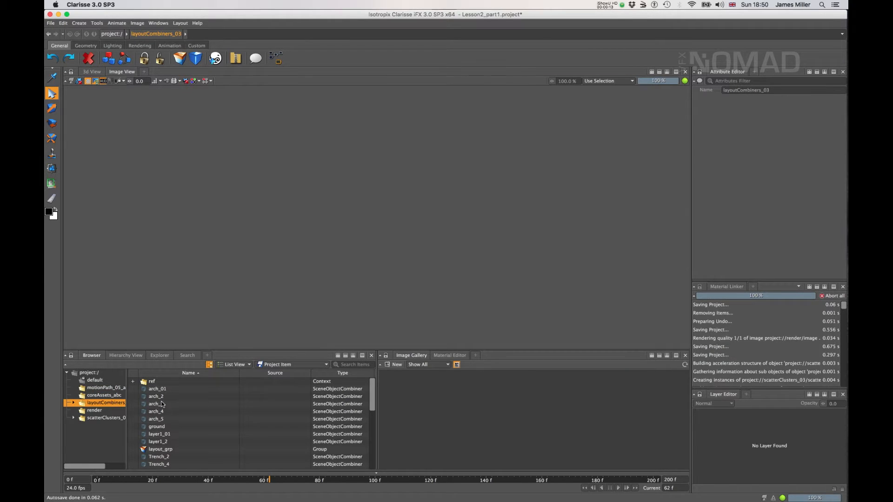
pyautogui.click(121, 418)
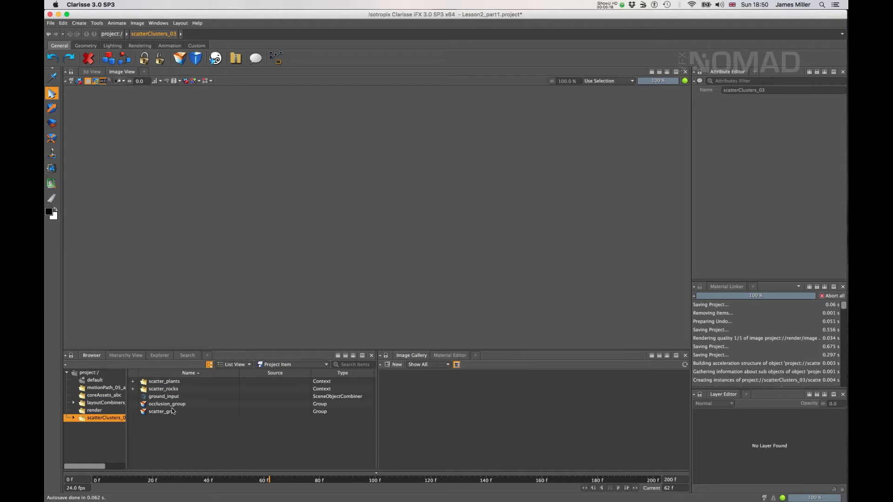
pyautogui.click(107, 403)
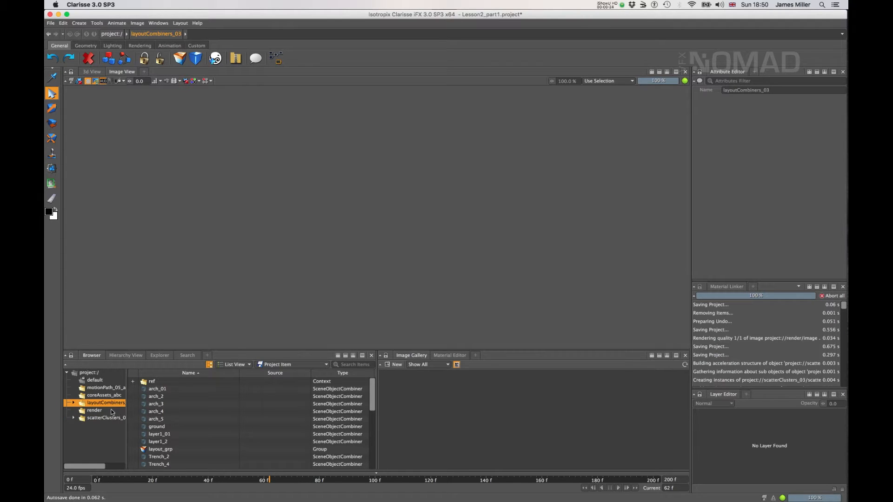
# Create a new image in the render context and add a 3D layer to it
pyautogui.click(112, 411)
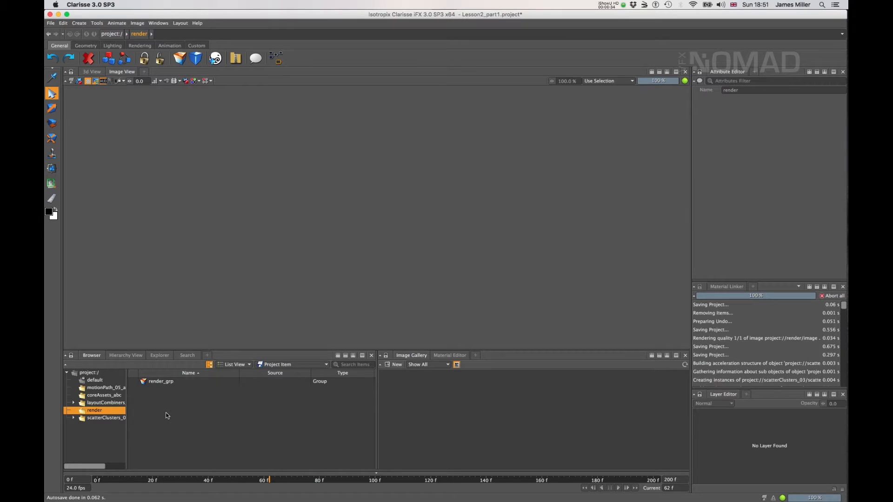
pyautogui.rightClick(156, 411)
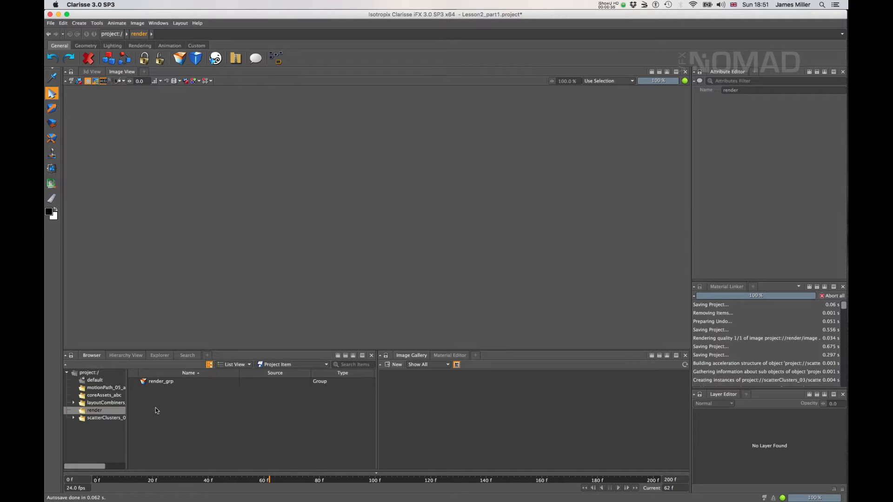
pyautogui.moveTo(218, 336)
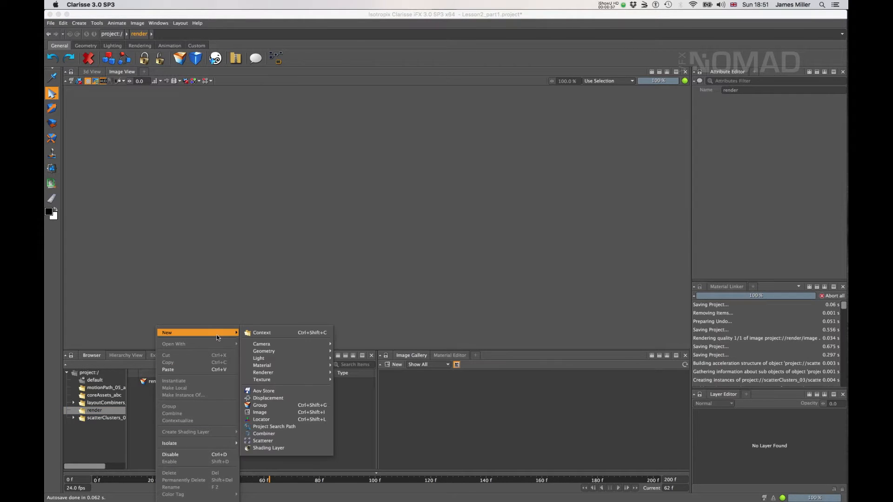
pyautogui.click(287, 412)
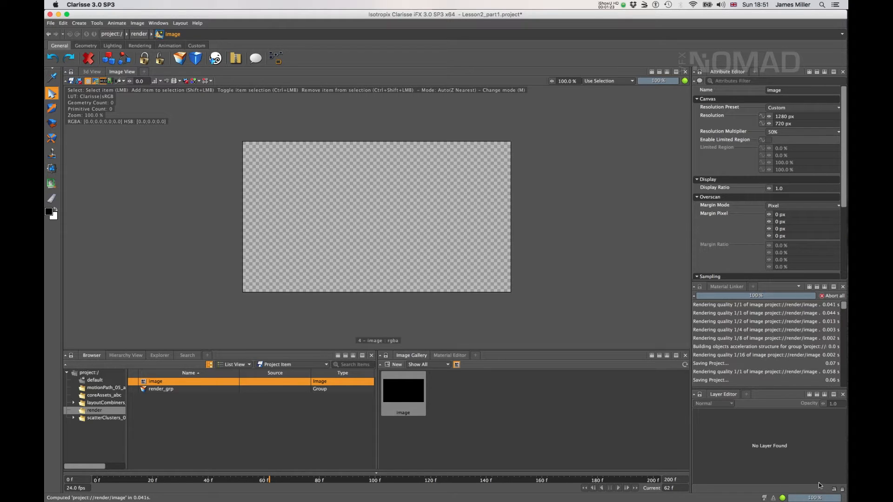
pyautogui.click(834, 491)
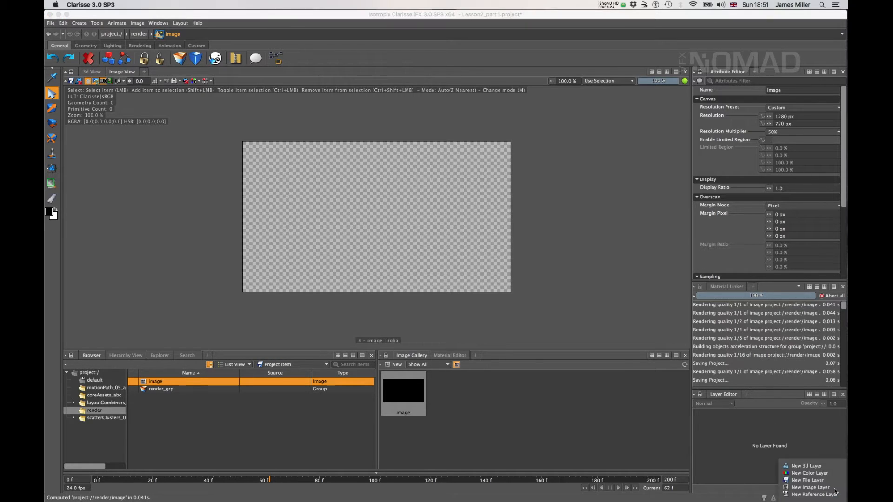
pyautogui.click(825, 465)
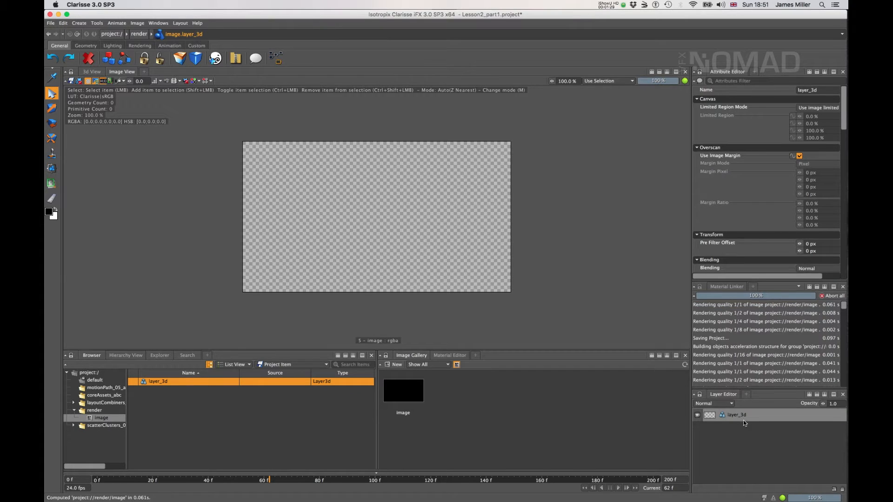
# Set the 3D layer's active camera to cameraShape2 from the motionPath_05_abc context
pyautogui.scroll(-8, 740, 182)
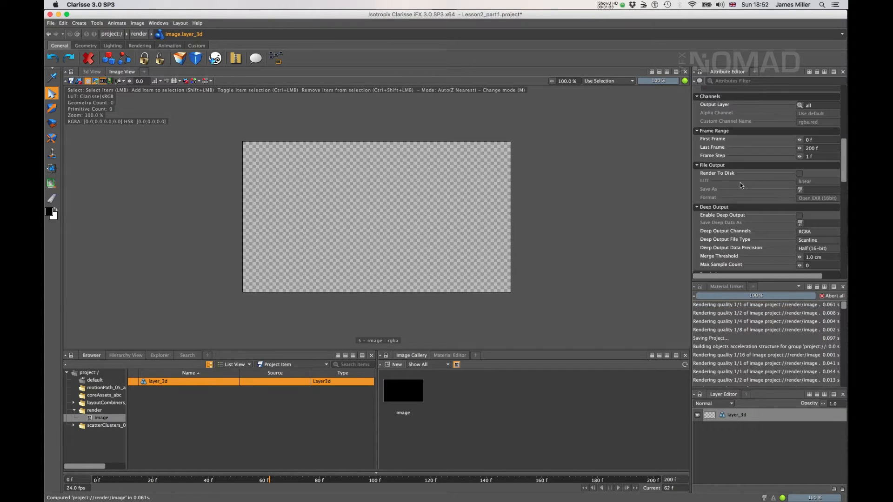
pyautogui.scroll(-5, 743, 185)
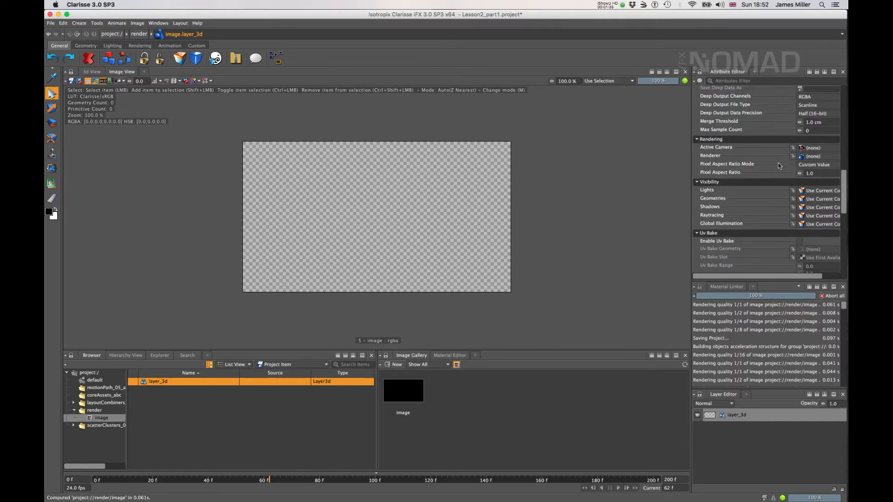
pyautogui.scroll(12, 781, 165)
pyautogui.scroll(-12, 770, 171)
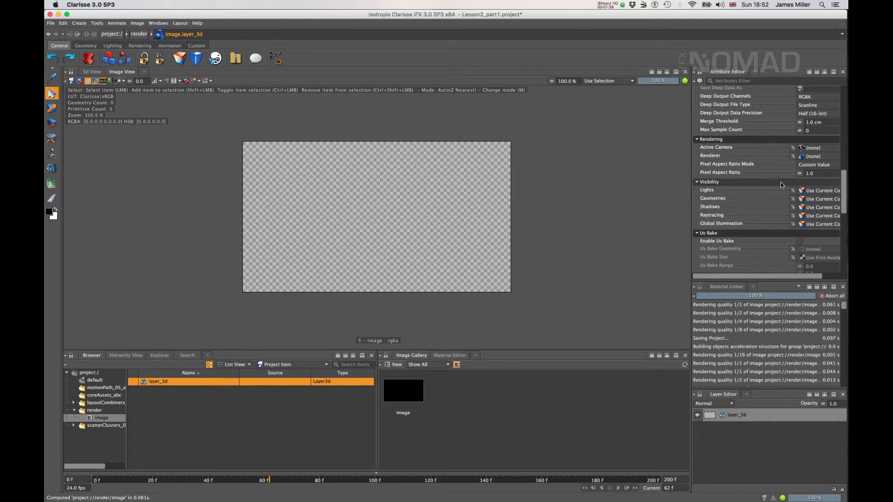
pyautogui.click(813, 149)
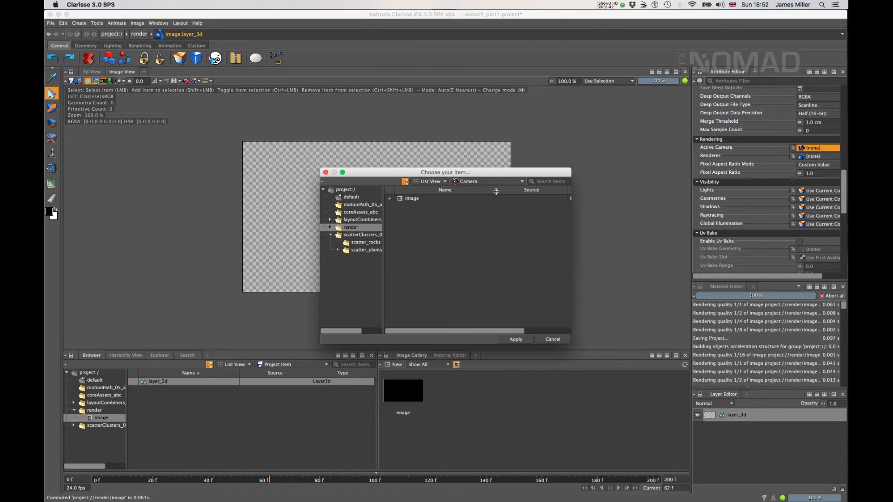
pyautogui.click(367, 206)
pyautogui.click(426, 199)
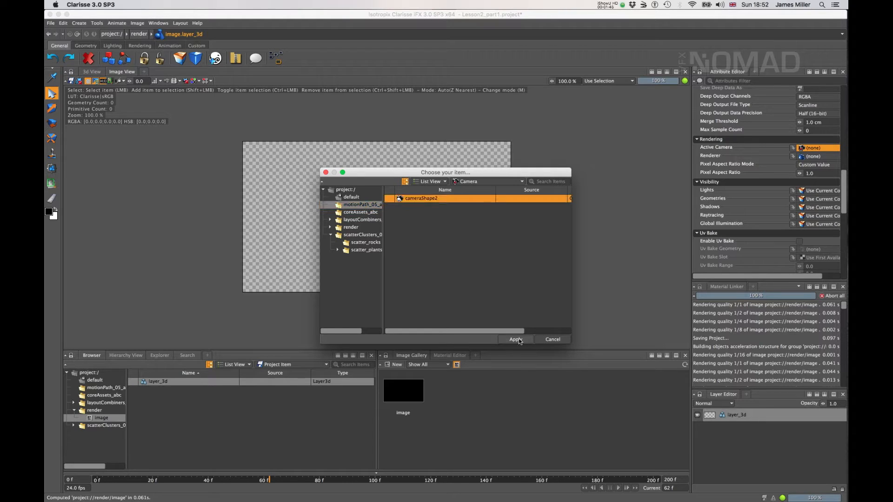
pyautogui.click(516, 340)
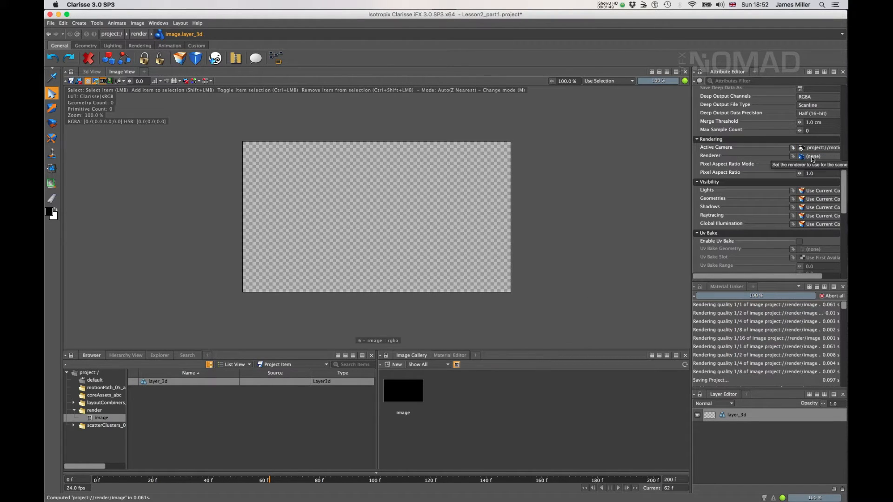
# Create a Path Tracer renderer in the render context and assign it as the 3D layer's renderer
pyautogui.click(811, 155)
pyautogui.rightClick(442, 252)
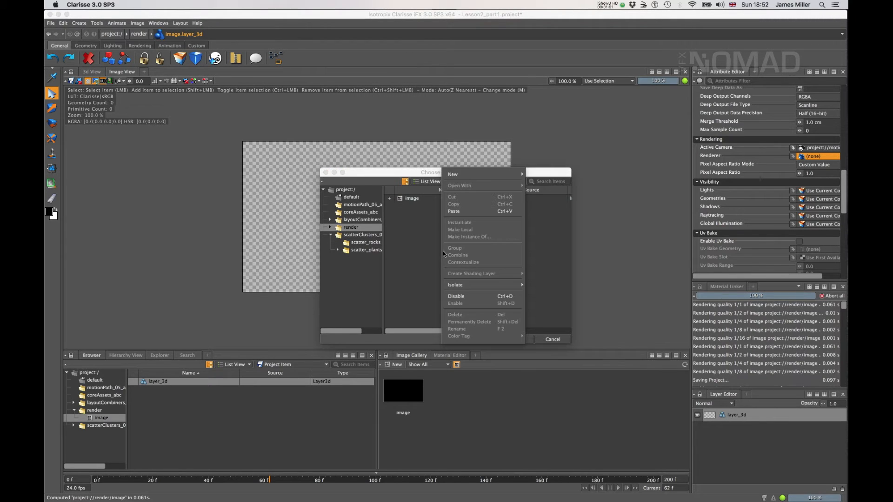
pyautogui.moveTo(469, 177)
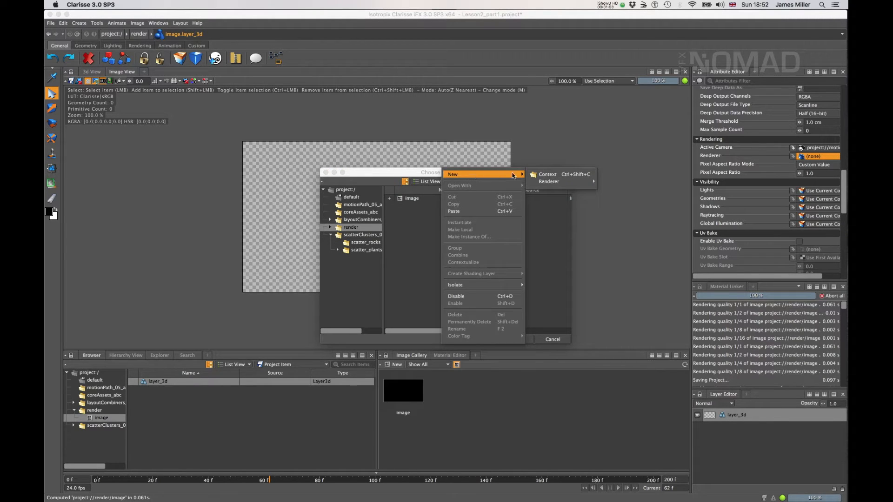
pyautogui.moveTo(557, 181)
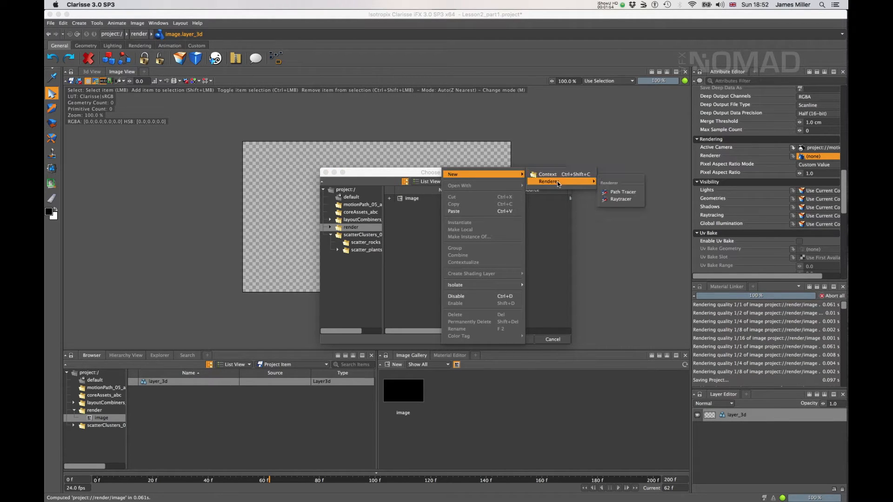
pyautogui.click(622, 191)
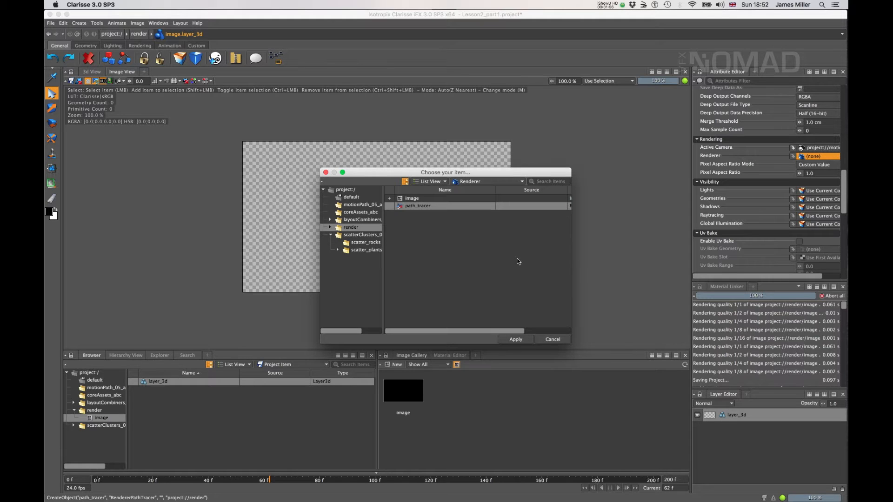
pyautogui.click(516, 340)
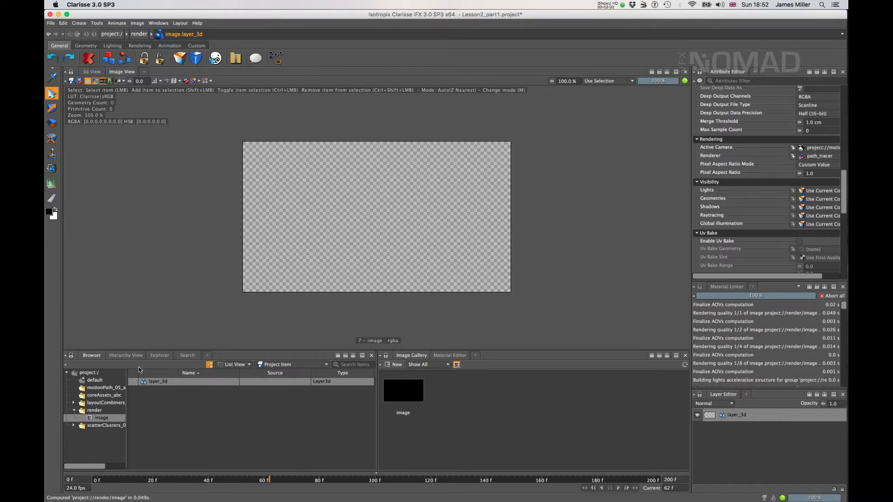
# Import lightRig_01.project from the lessonBundle folder into the project root
pyautogui.click(93, 373)
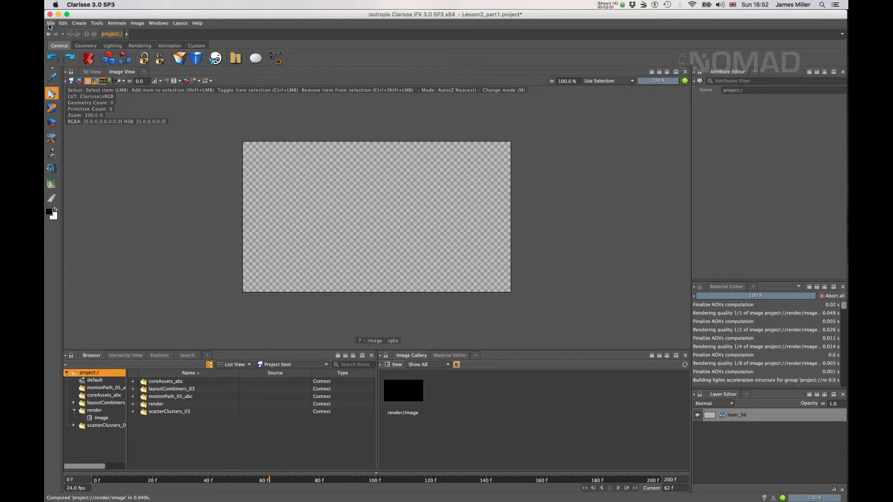
pyautogui.click(50, 23)
pyautogui.moveTo(94, 92)
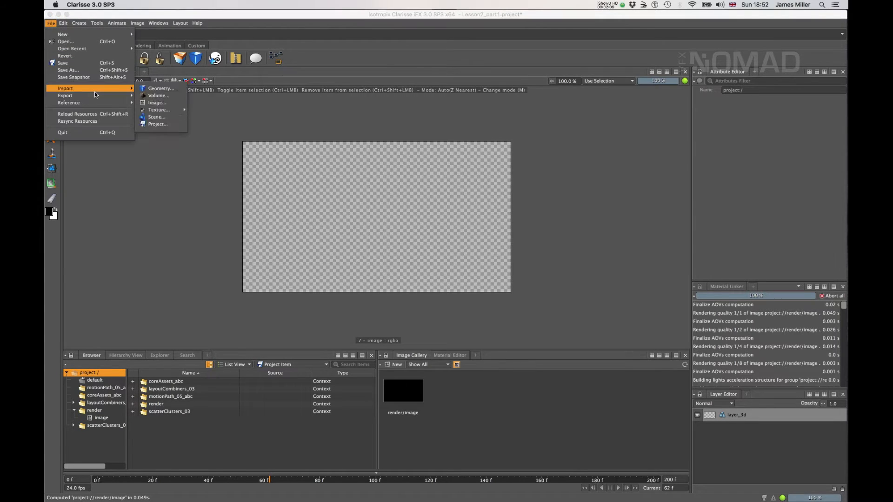
pyautogui.click(158, 125)
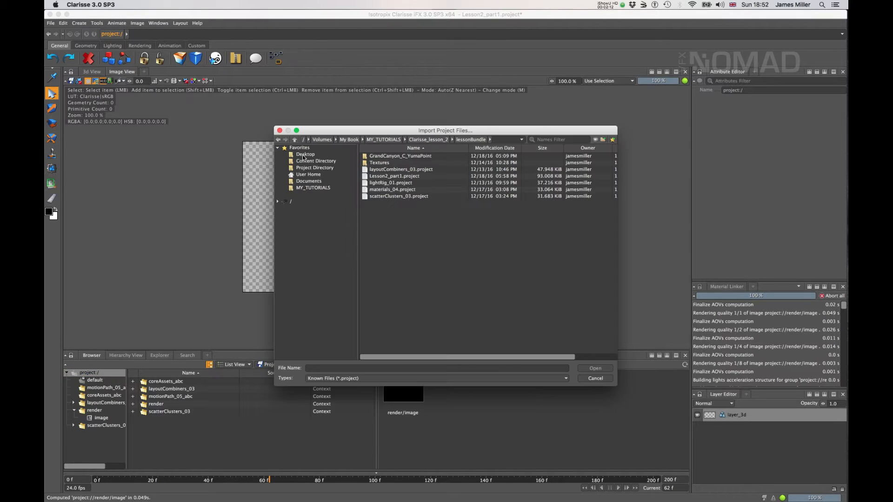
pyautogui.click(392, 184)
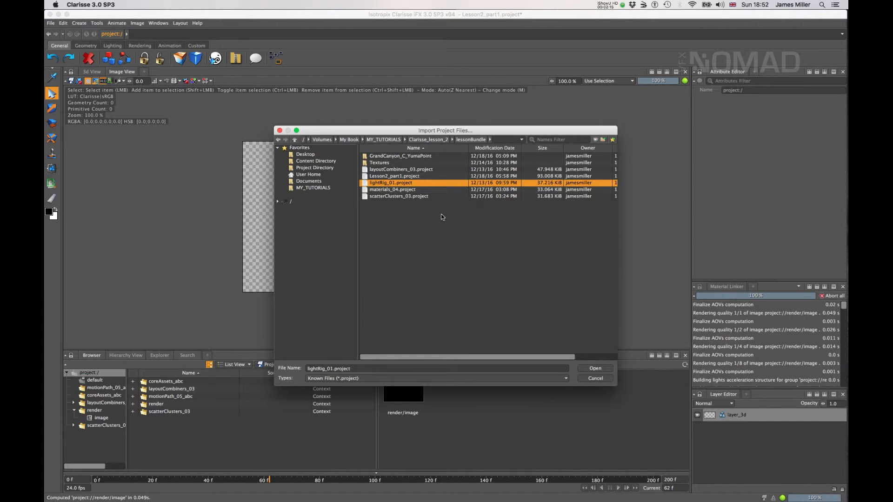
pyautogui.click(596, 368)
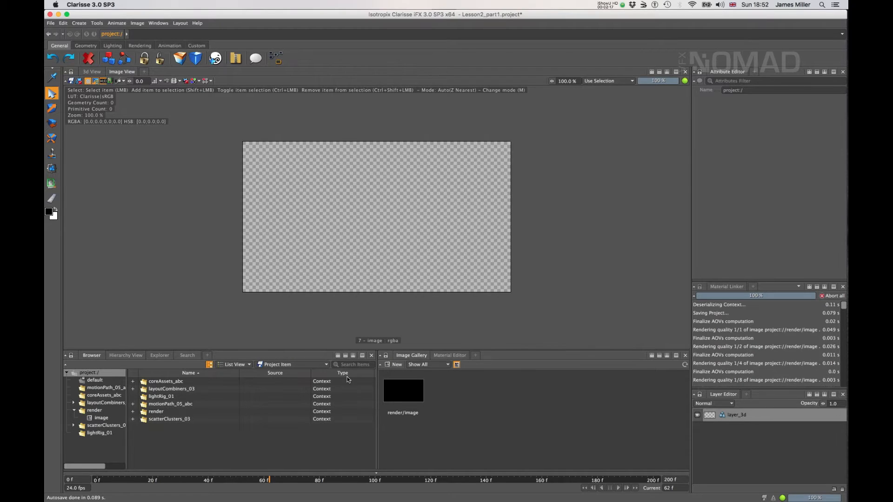
# Examine the attributes of the environment light, the Sun light and the map files in the lightRig_01 context
pyautogui.click(107, 434)
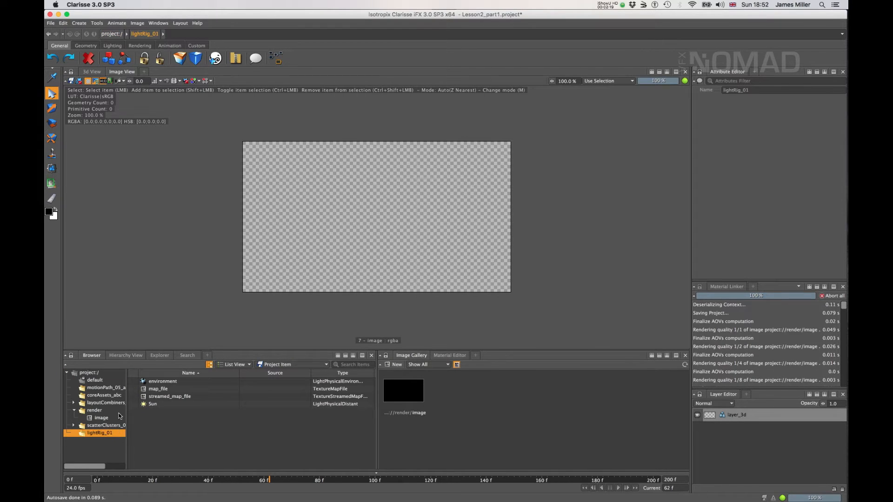
pyautogui.click(177, 382)
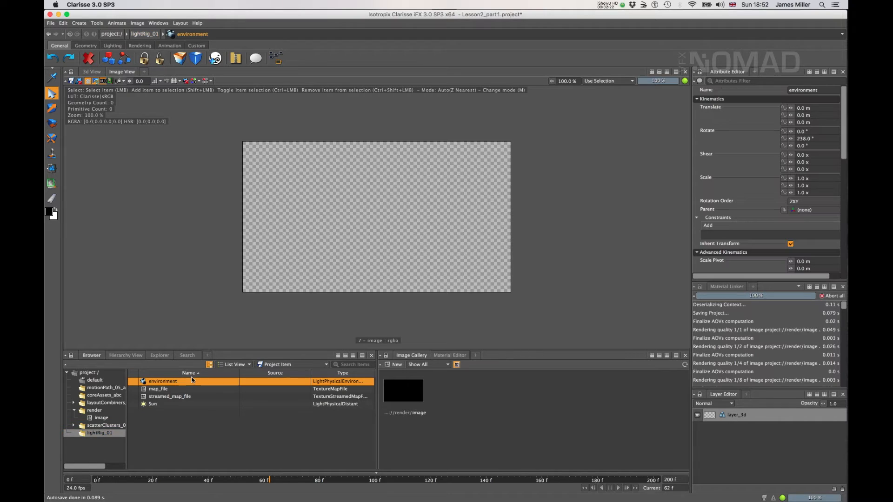
pyautogui.click(165, 403)
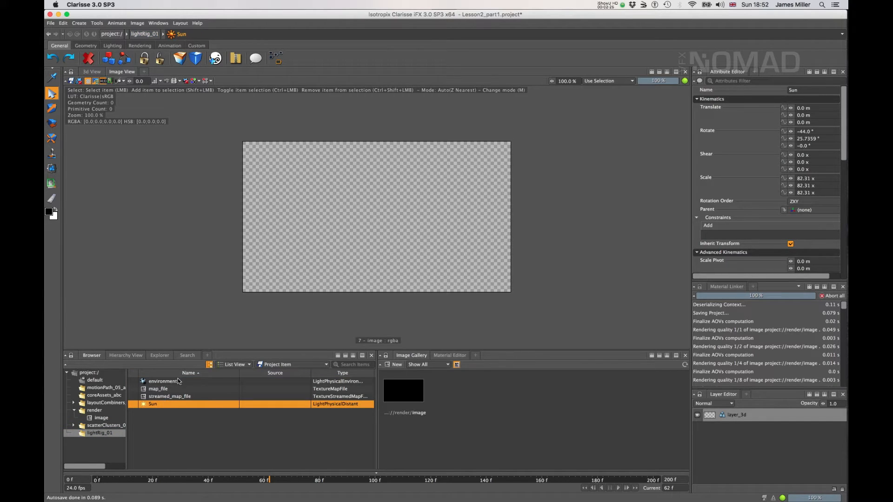
pyautogui.click(226, 381)
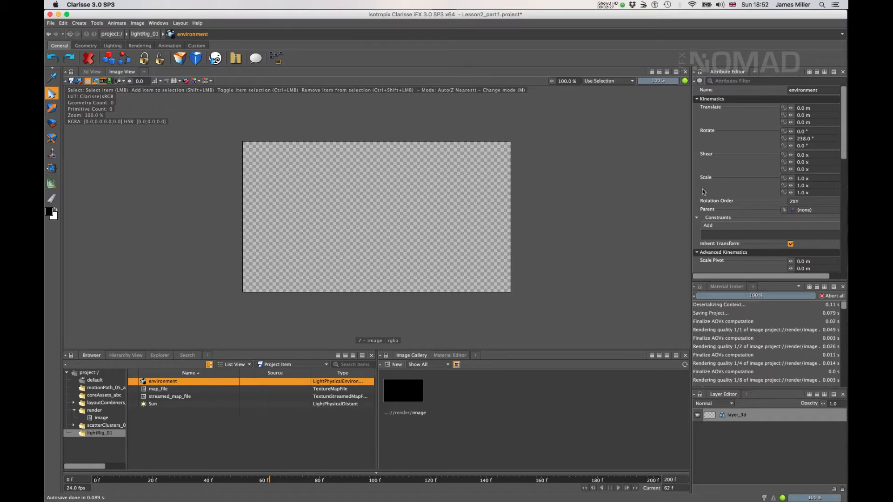
pyautogui.scroll(-10, 732, 192)
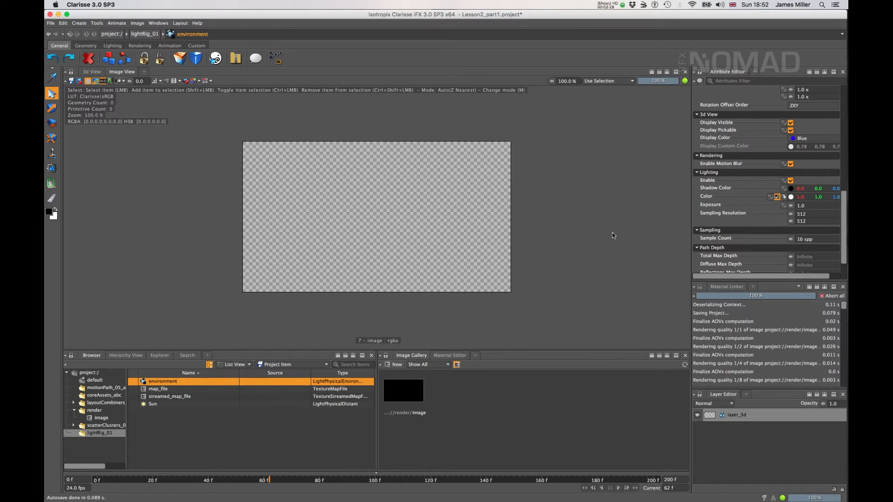
pyautogui.click(173, 397)
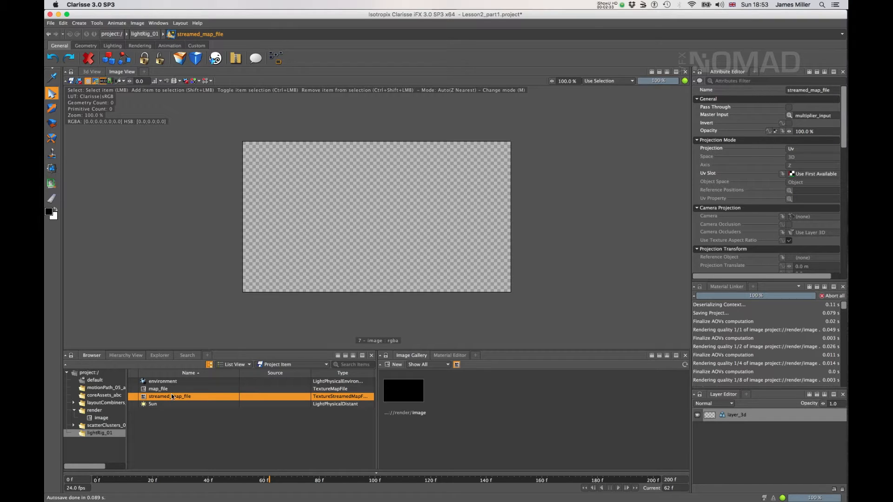
pyautogui.click(175, 382)
pyautogui.click(163, 389)
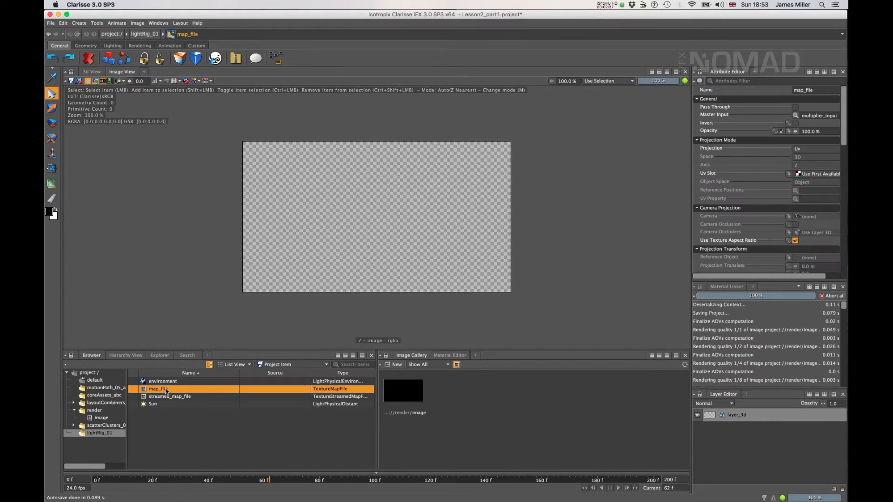
pyautogui.click(170, 383)
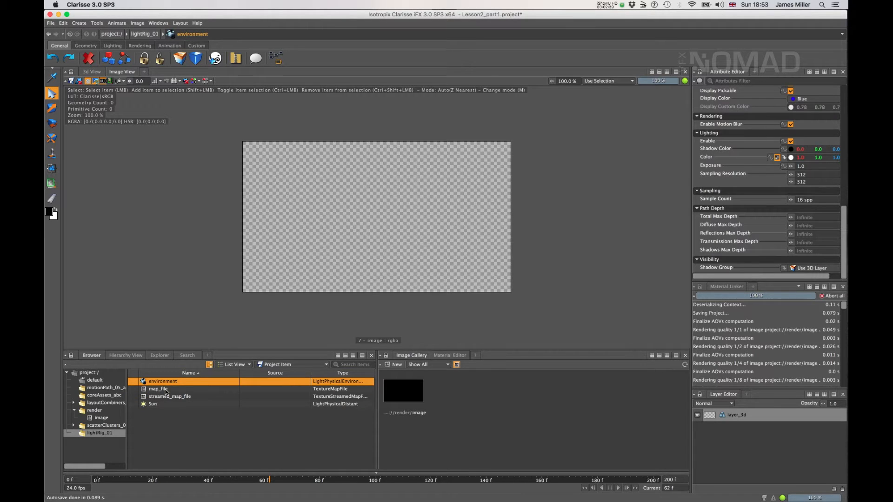
# Set map_file's texture filename to GCanyon_C_YumaPoint_Env.hdr from the GrandCanyon_C_YumaPoint folder in the Clarisse_lesson_2 lessonBundle
pyautogui.click(166, 390)
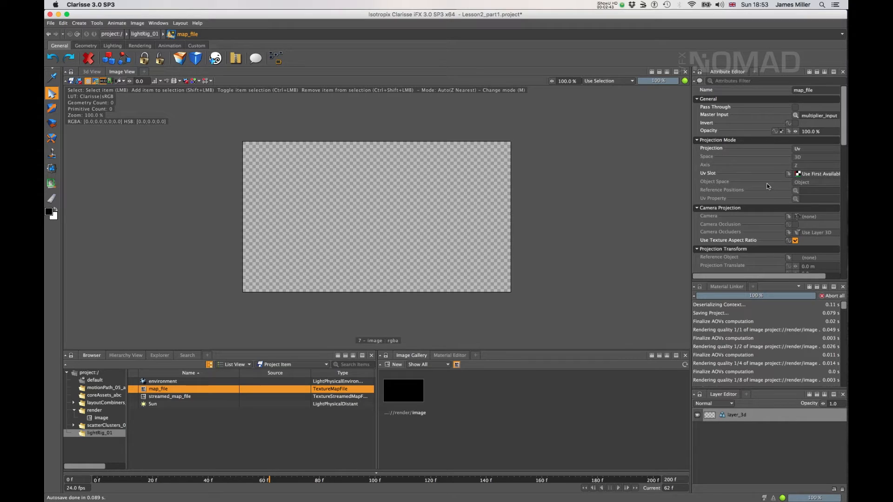
pyautogui.scroll(-10, 768, 187)
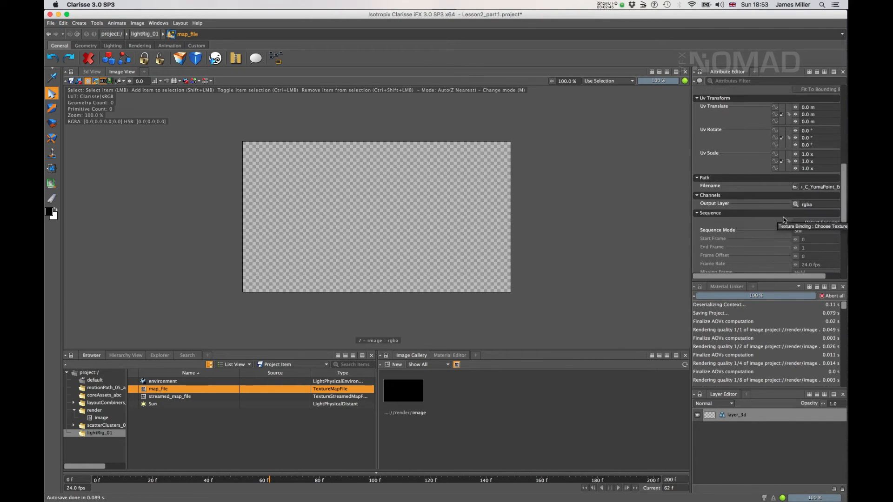
pyautogui.click(795, 188)
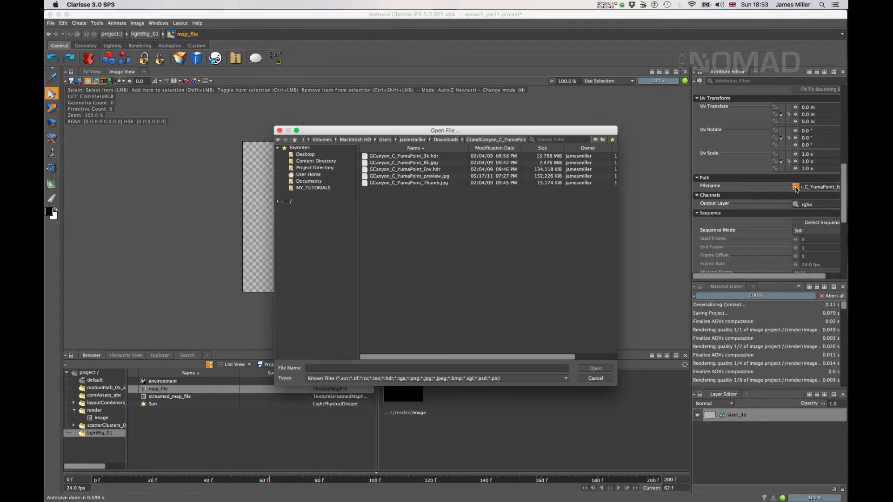
pyautogui.click(317, 188)
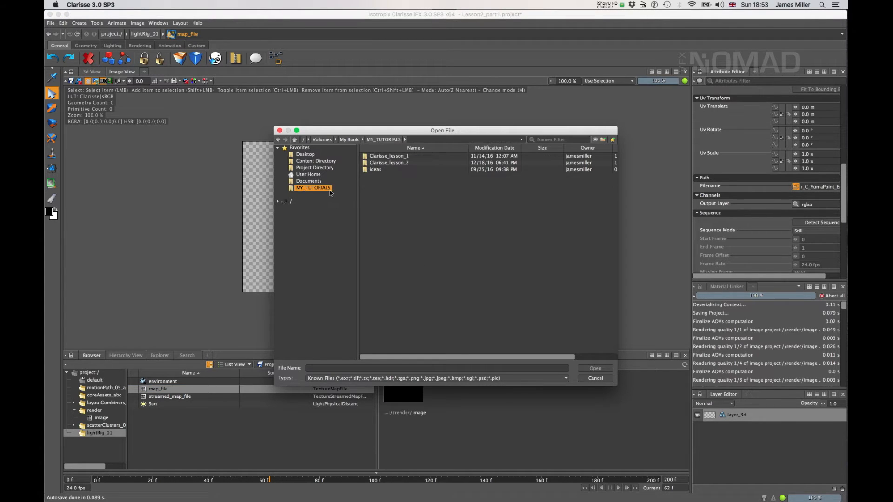
pyautogui.doubleClick(388, 163)
pyautogui.doubleClick(384, 156)
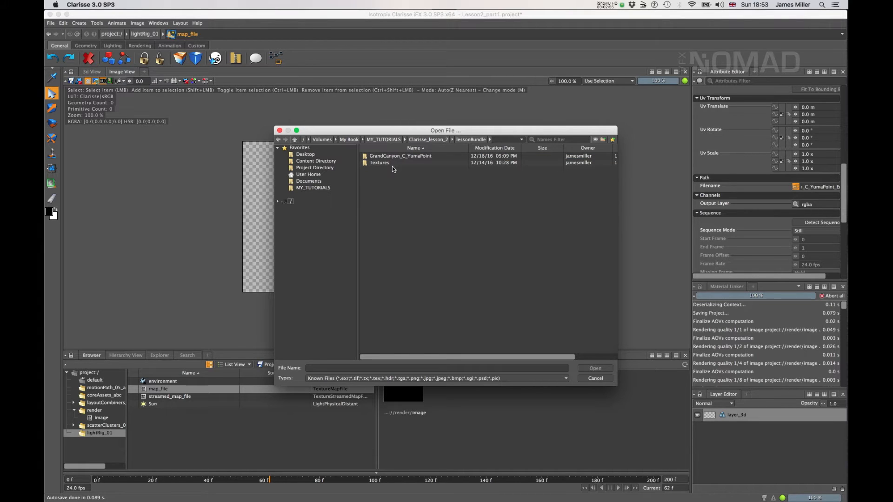
pyautogui.click(395, 158)
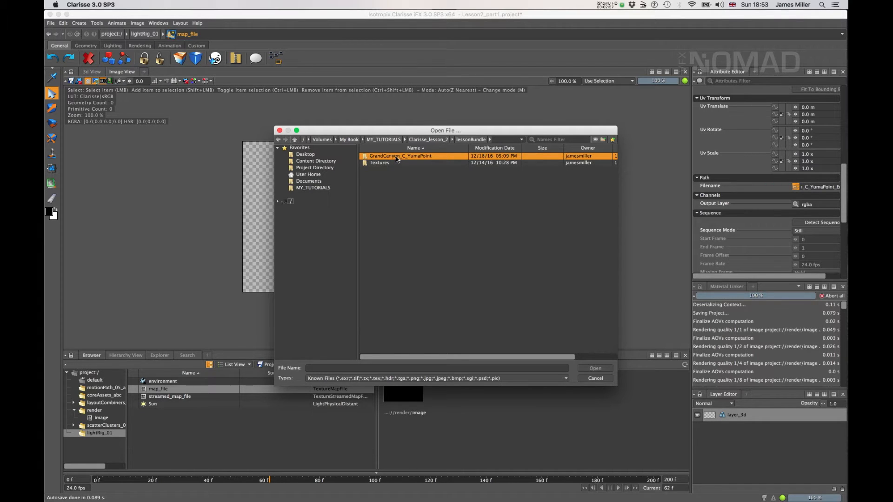
pyautogui.doubleClick(396, 158)
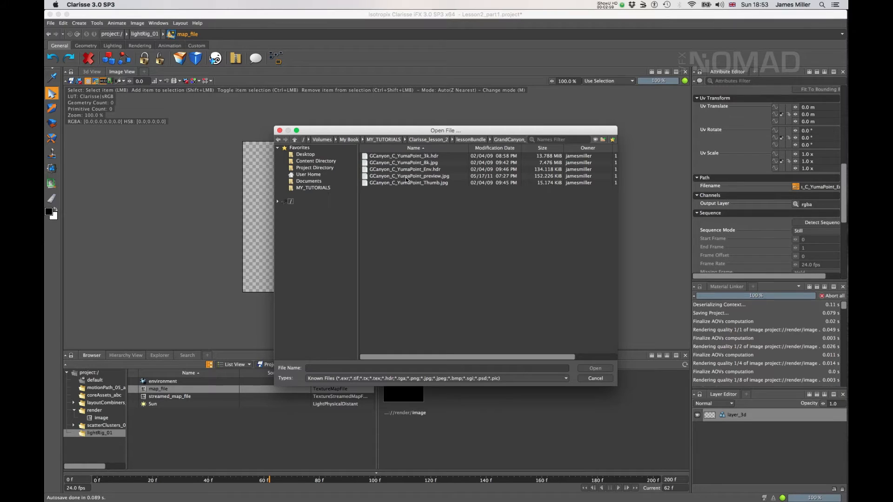
pyautogui.click(428, 171)
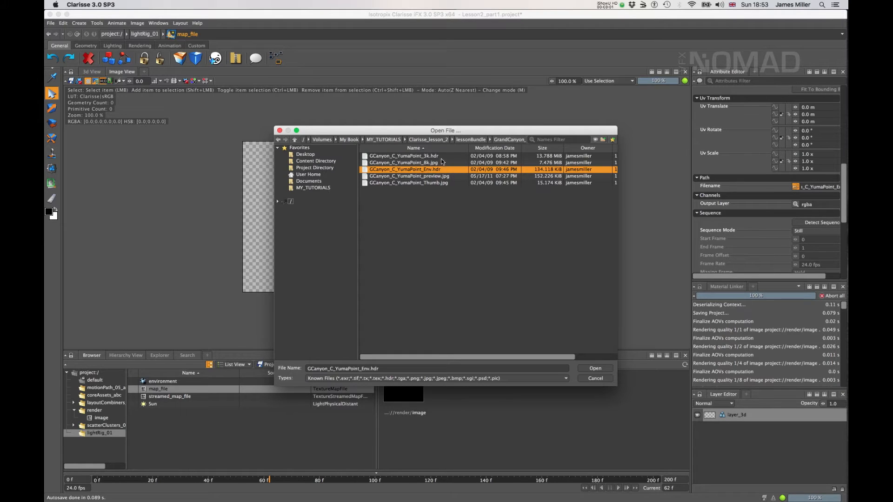
pyautogui.click(438, 157)
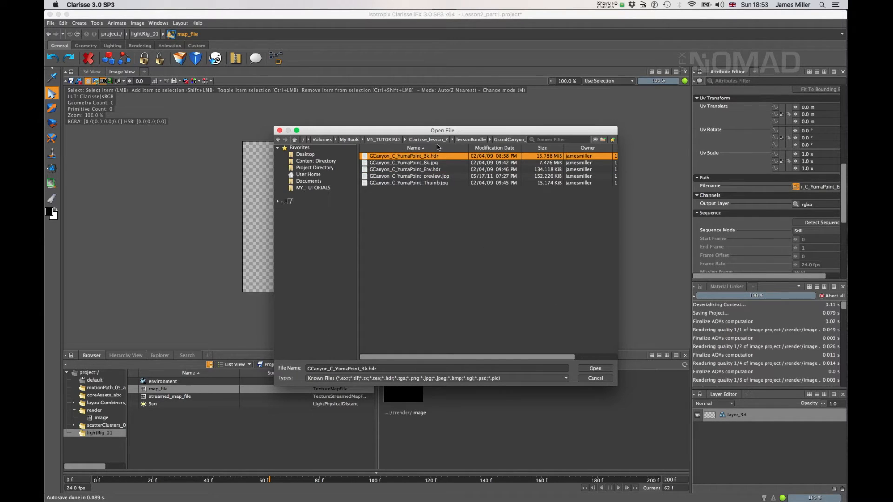
pyautogui.click(431, 170)
pyautogui.click(602, 366)
# Switch to Chrome to examine the sIBL Archive's Grand Canyon C set and license terms, and return to Clarisse
pyautogui.press('super+Tab')
pyautogui.click(564, 254)
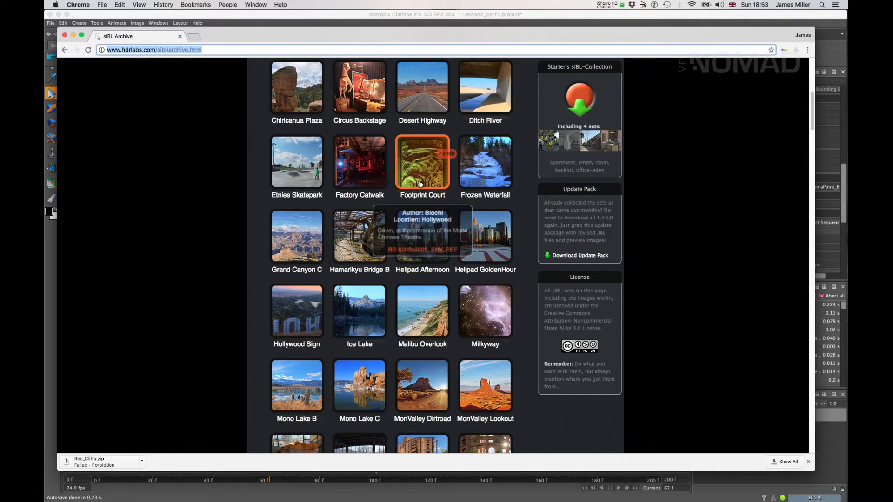
pyautogui.moveTo(568, 393); pyautogui.dragTo(544, 364)
pyautogui.click(568, 406)
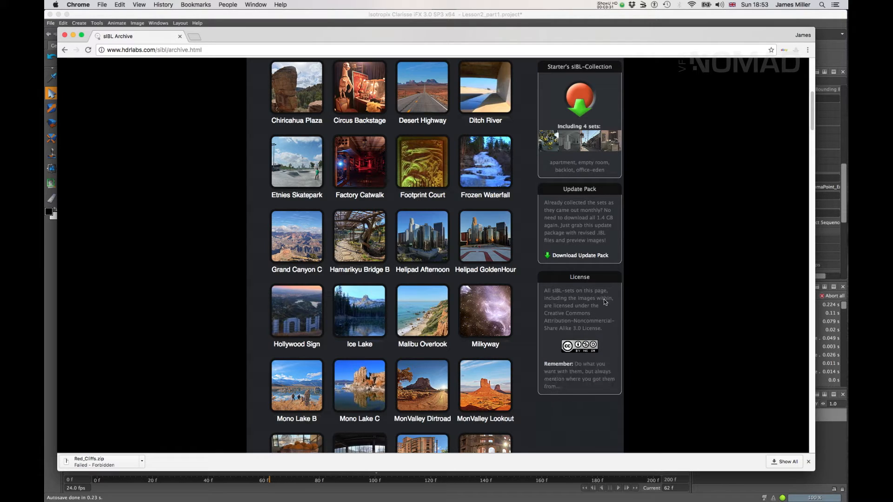
pyautogui.moveTo(287, 242)
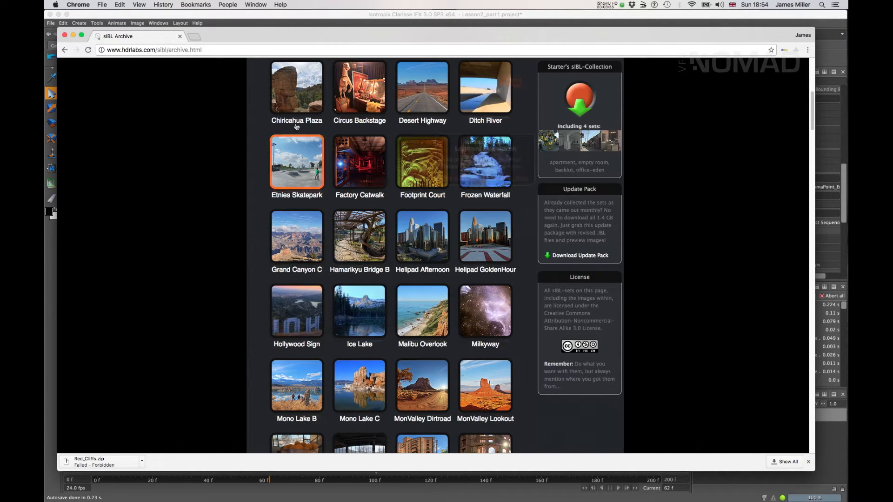
pyautogui.click(825, 18)
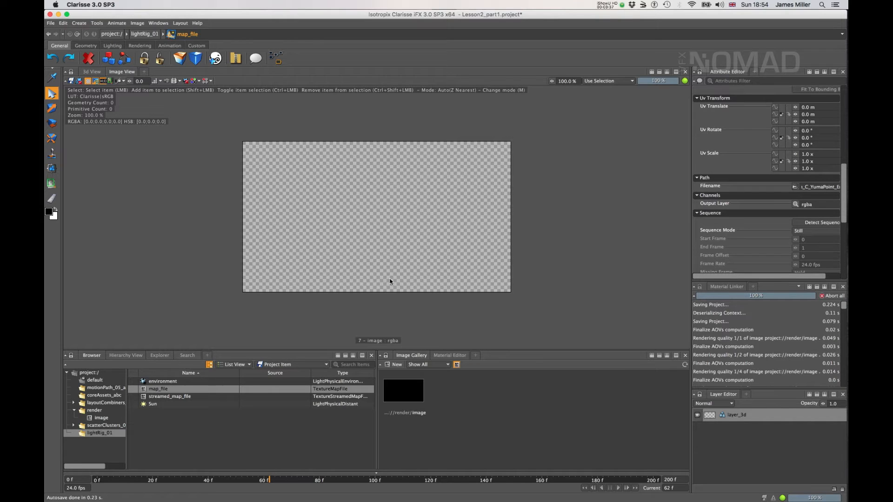
# Create a group named lights_grp in the lightRig_01 context and add the environment and Sun lights to its references
pyautogui.click(227, 420)
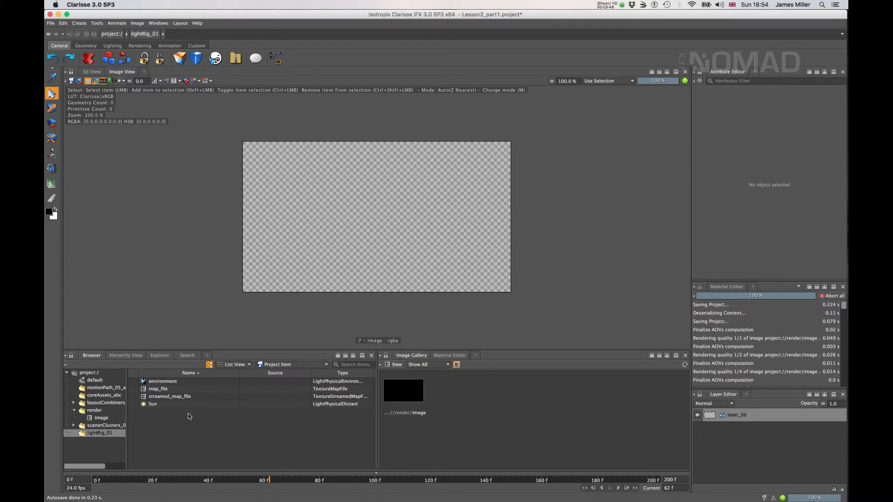
pyautogui.rightClick(169, 437)
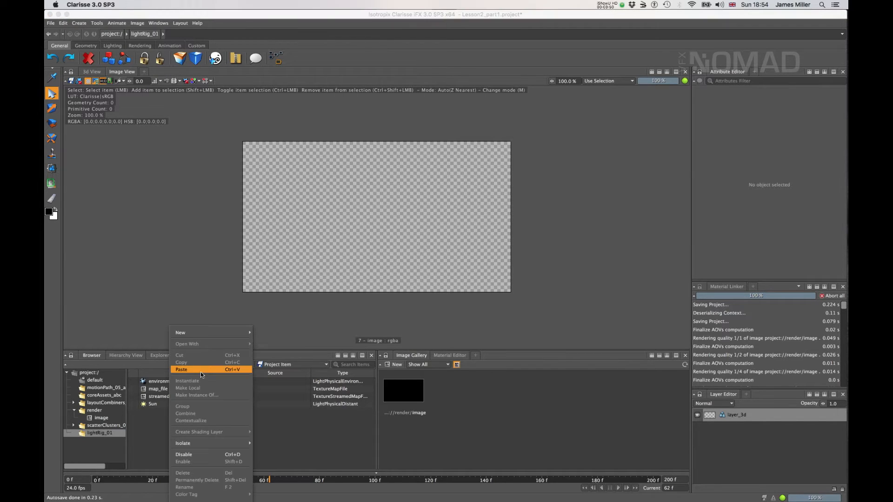
pyautogui.moveTo(228, 333)
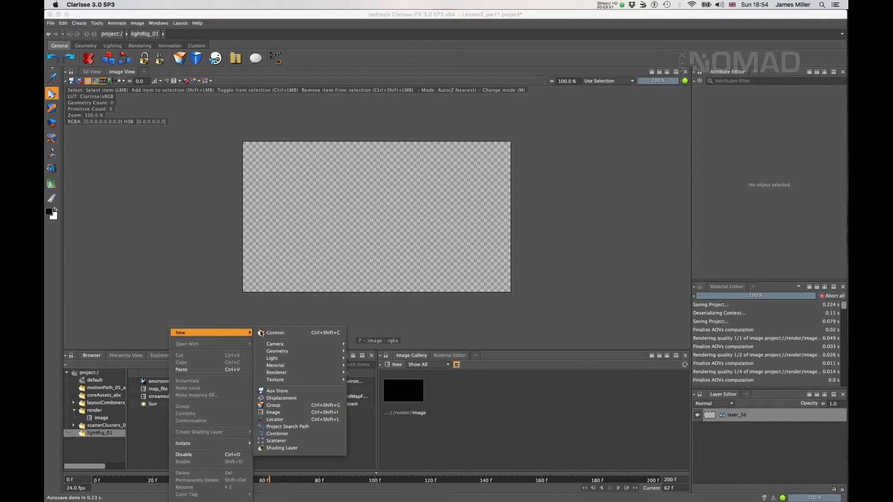
pyautogui.click(300, 404)
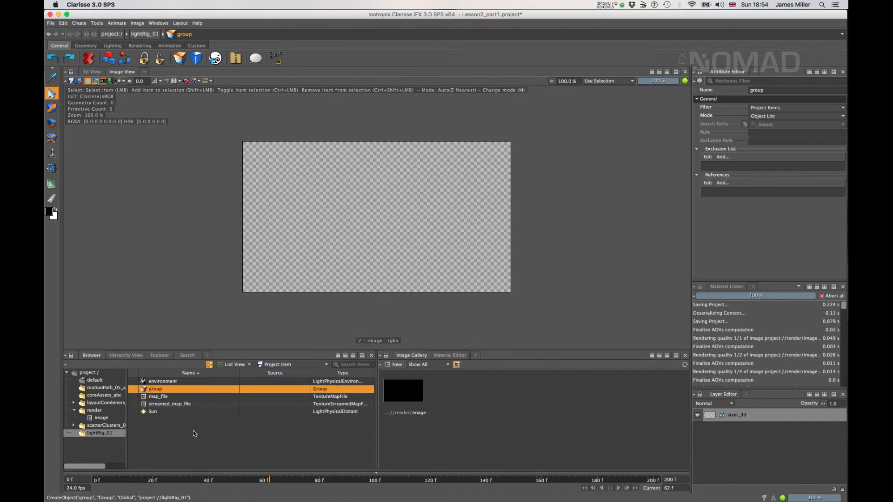
pyautogui.doubleClick(193, 389)
pyautogui.write('li')
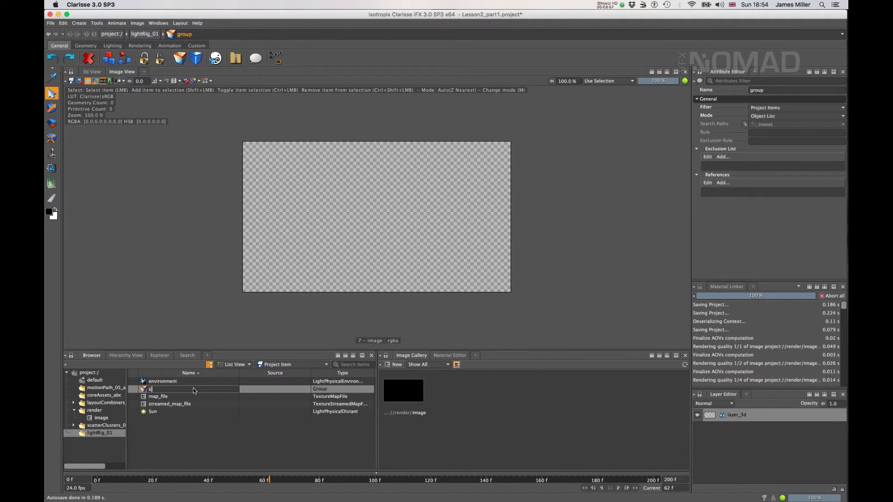
pyautogui.write('ghts_grp')
pyautogui.press('Return')
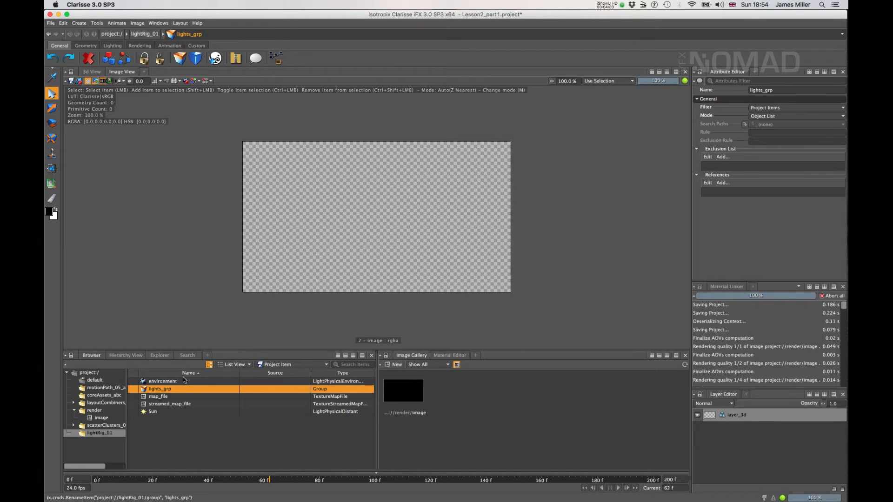
pyautogui.moveTo(165, 386); pyautogui.dragTo(734, 187)
pyautogui.moveTo(153, 412); pyautogui.dragTo(759, 196)
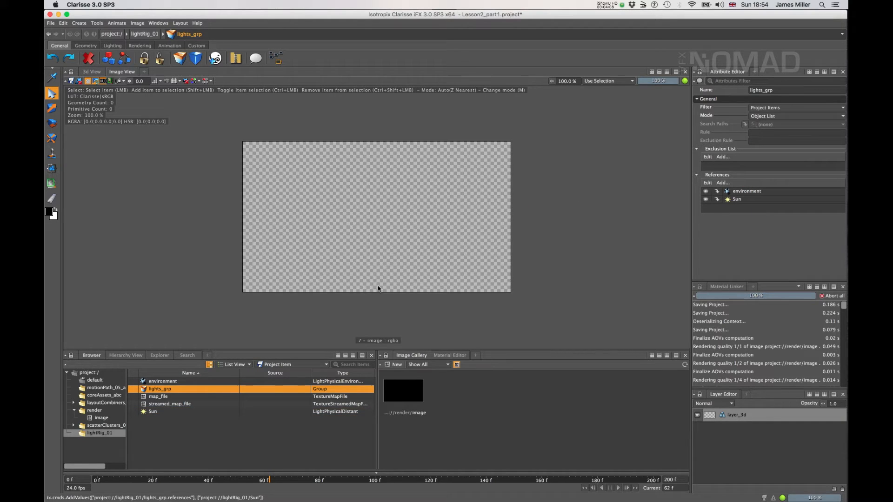
# Assign lights_grp from the lightRig_01 context as the Lights visibility group of layer_3d
pyautogui.click(752, 416)
pyautogui.scroll(-3, 749, 216)
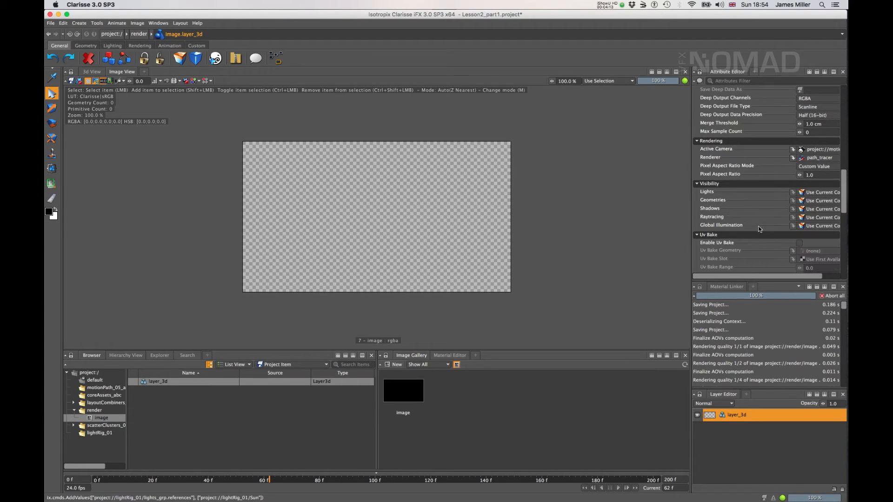
pyautogui.click(819, 193)
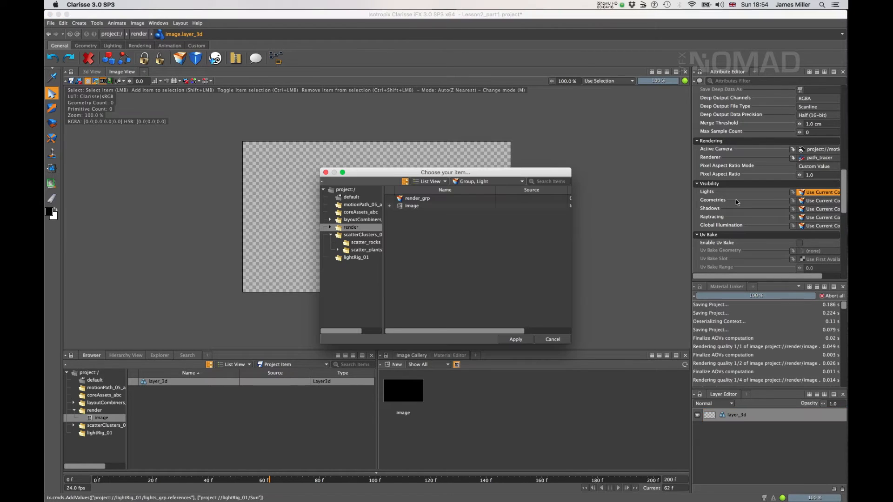
pyautogui.click(355, 258)
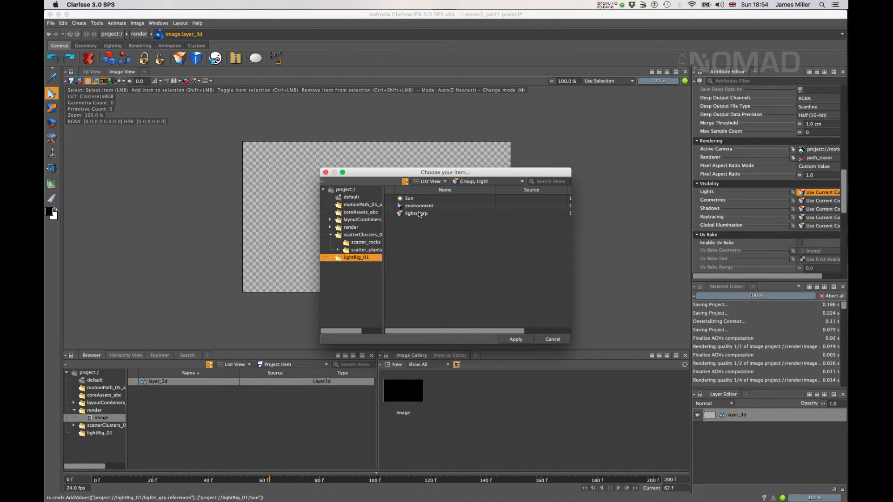
pyautogui.click(465, 214)
pyautogui.click(515, 340)
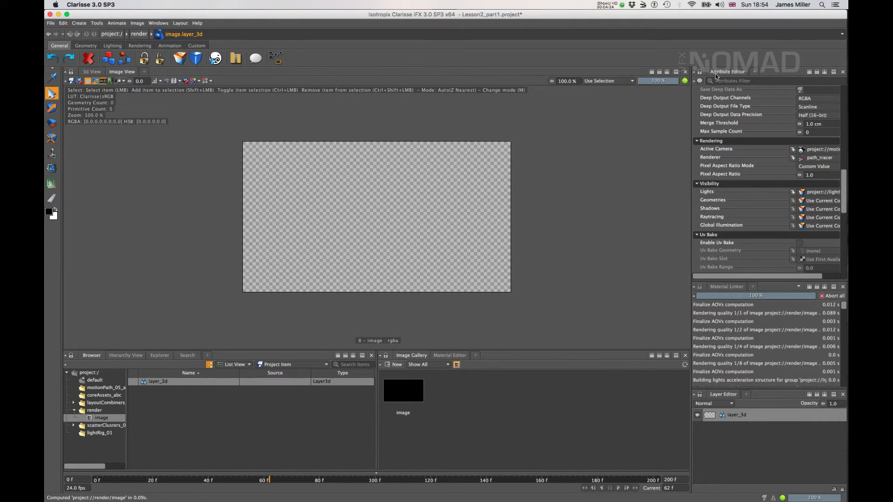
# Lock the Attribute Editor on layer_3d and assign render_grp to its Geometries, Shadows, Raytracing and Global Illumination visibility
pyautogui.click(699, 72)
pyautogui.click(95, 410)
pyautogui.moveTo(159, 399); pyautogui.dragTo(819, 210)
pyautogui.moveTo(161, 396); pyautogui.dragTo(822, 218)
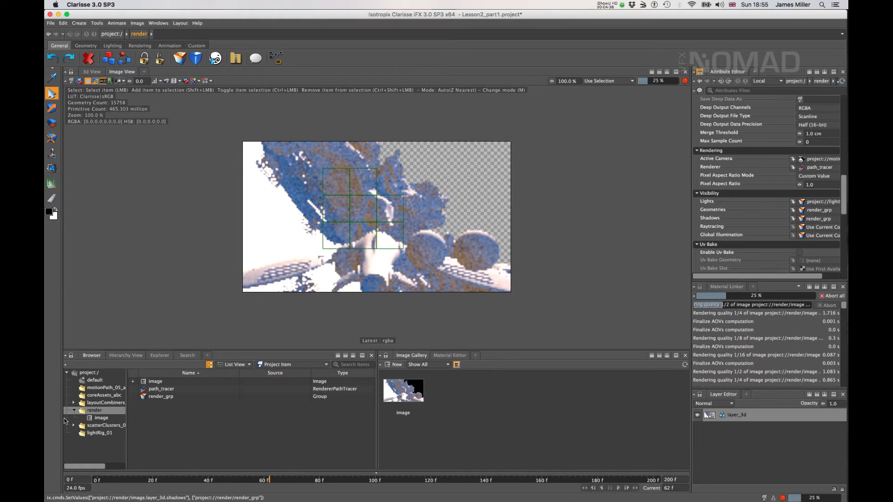
pyautogui.moveTo(163, 397); pyautogui.dragTo(812, 228)
pyautogui.moveTo(167, 397); pyautogui.dragTo(821, 236)
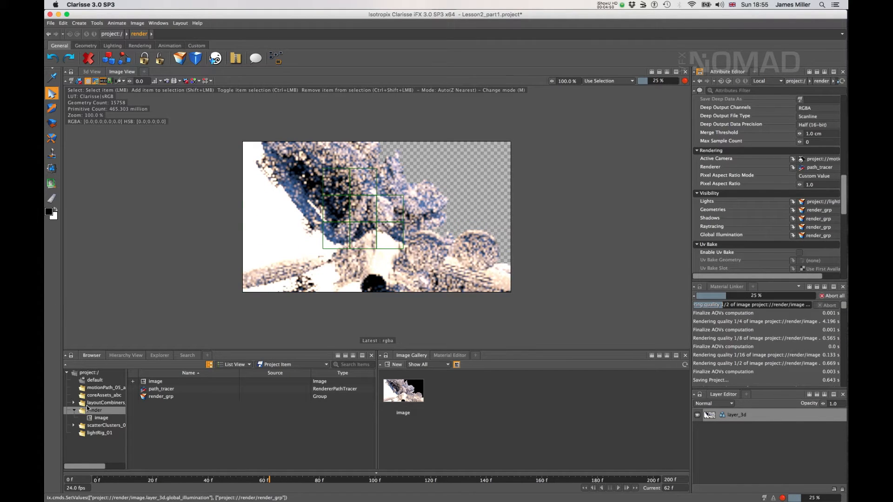
pyautogui.click(75, 411)
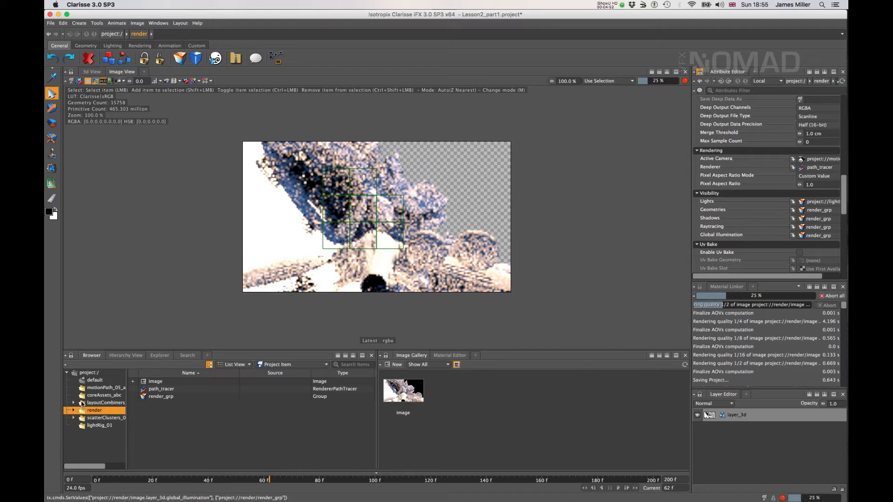
# Import the project file materials_04.project from the lessonBundle folder into the project root
pyautogui.click(92, 374)
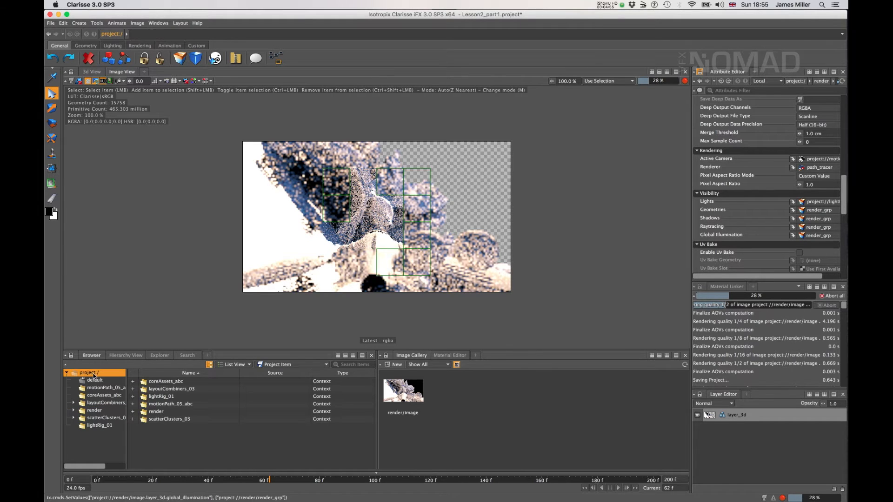
pyautogui.click(51, 23)
pyautogui.moveTo(80, 88)
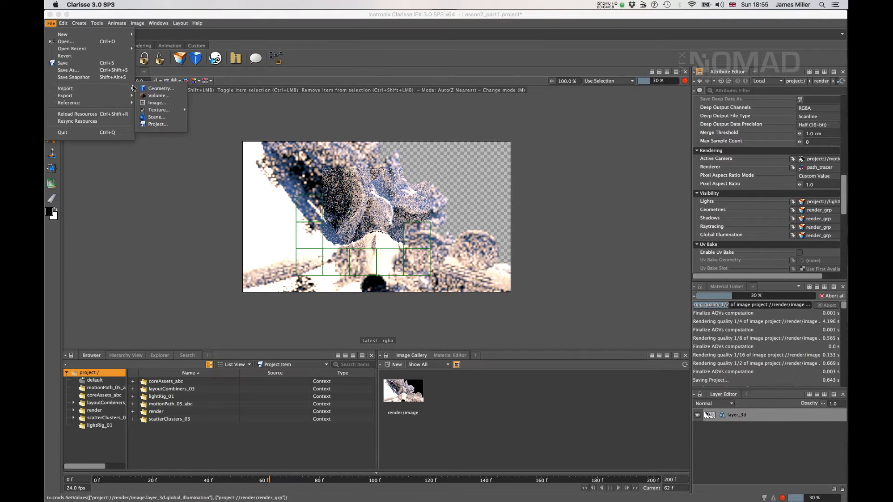
pyautogui.click(157, 125)
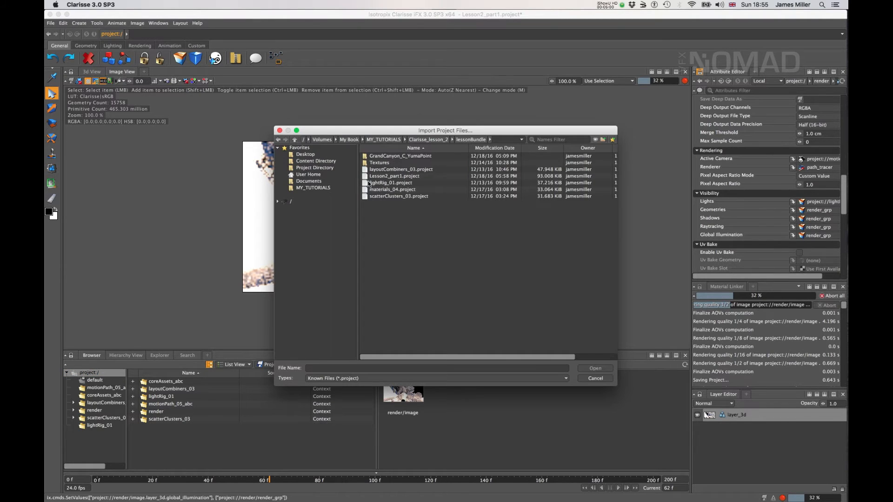
pyautogui.click(399, 195)
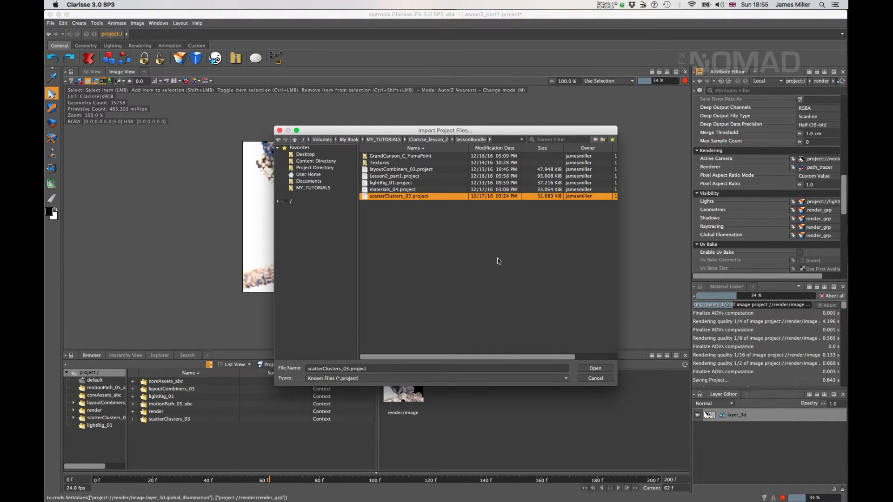
pyautogui.click(399, 189)
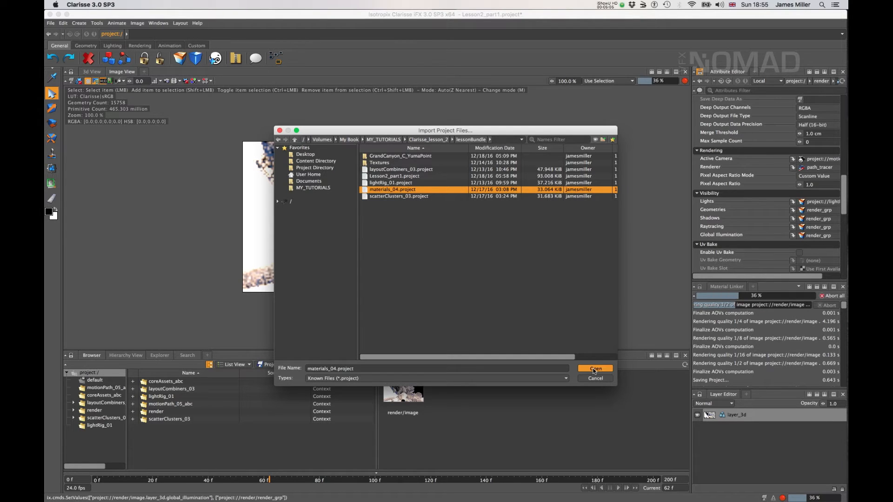
pyautogui.click(595, 369)
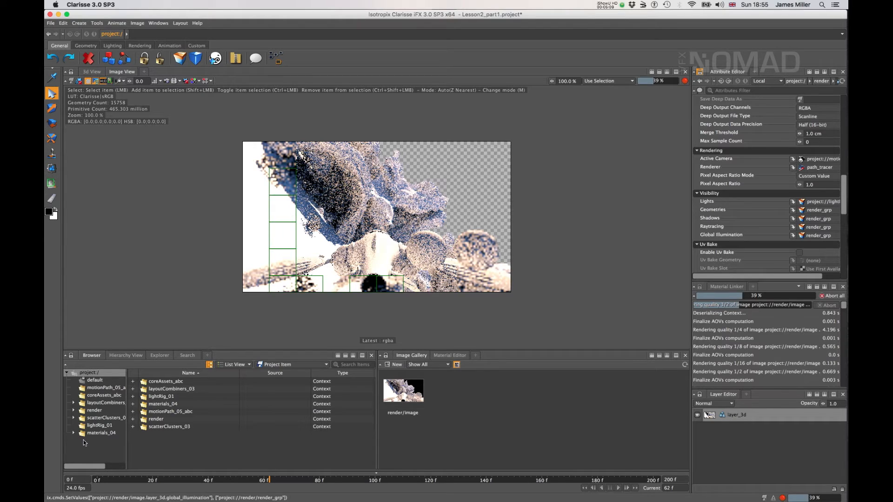
# Create a Physical Diffuse material in the materials_04 context and name it grey
pyautogui.click(74, 433)
pyautogui.click(99, 433)
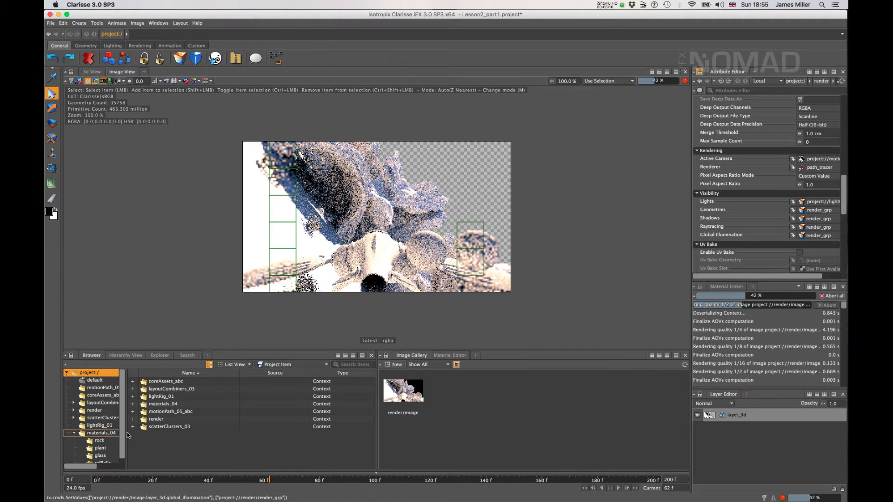
pyautogui.rightClick(162, 440)
pyautogui.moveTo(233, 333)
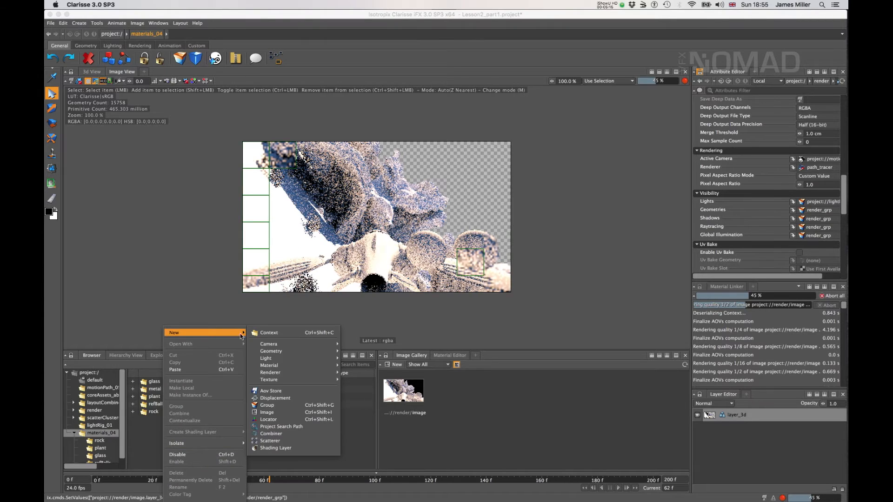
pyautogui.moveTo(306, 368)
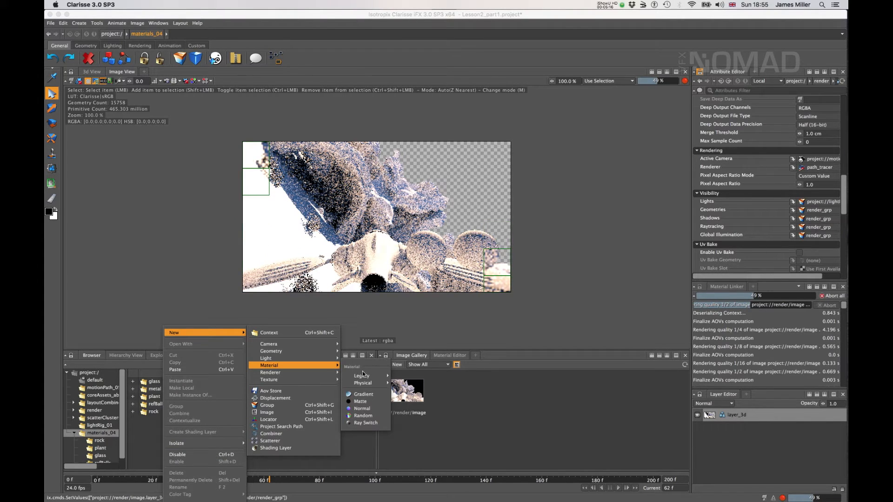
pyautogui.moveTo(368, 383)
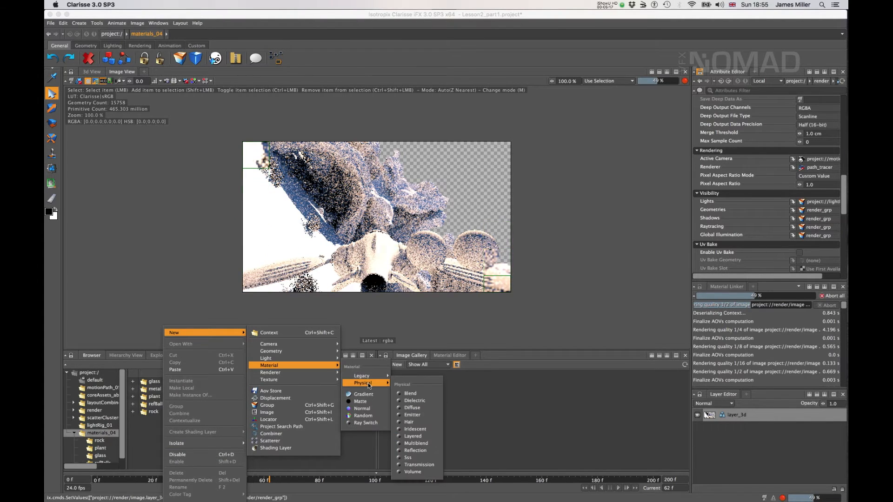
pyautogui.click(412, 408)
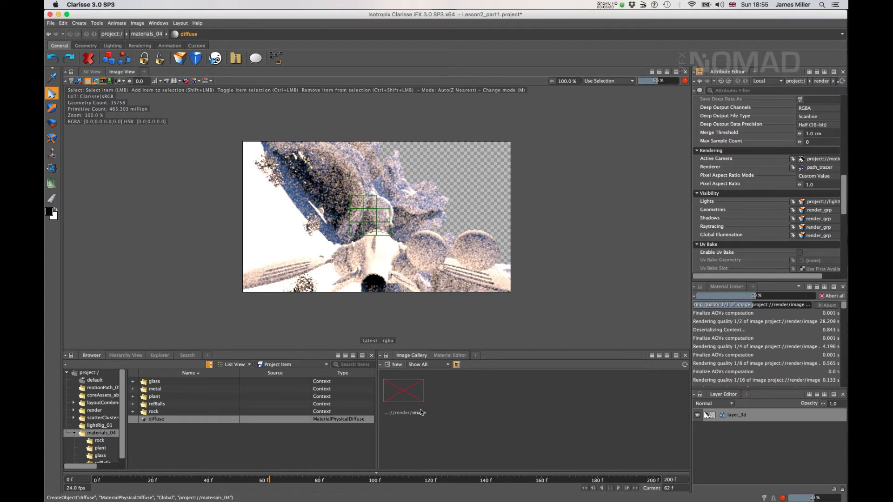
pyautogui.press('F2')
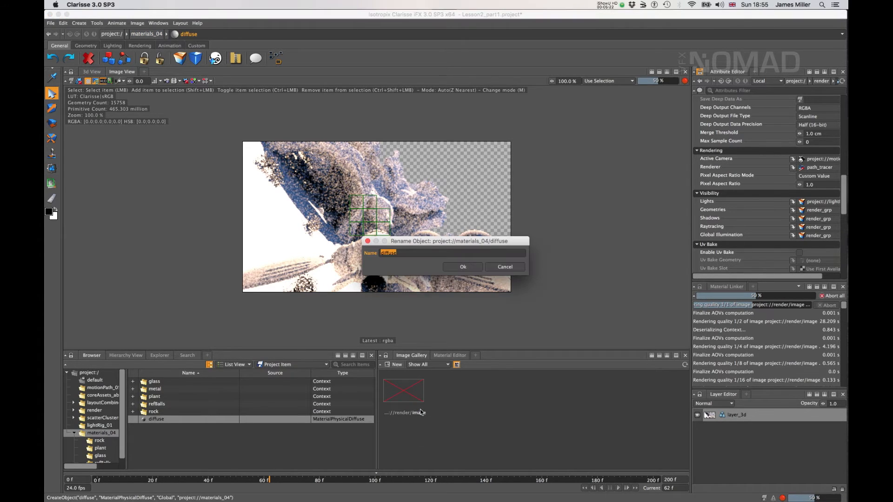
pyautogui.press('Return')
# Assign the grey material from the materials_04 context as the Override Material of layer_3d
pyautogui.click(772, 420)
pyautogui.scroll(-10, 770, 165)
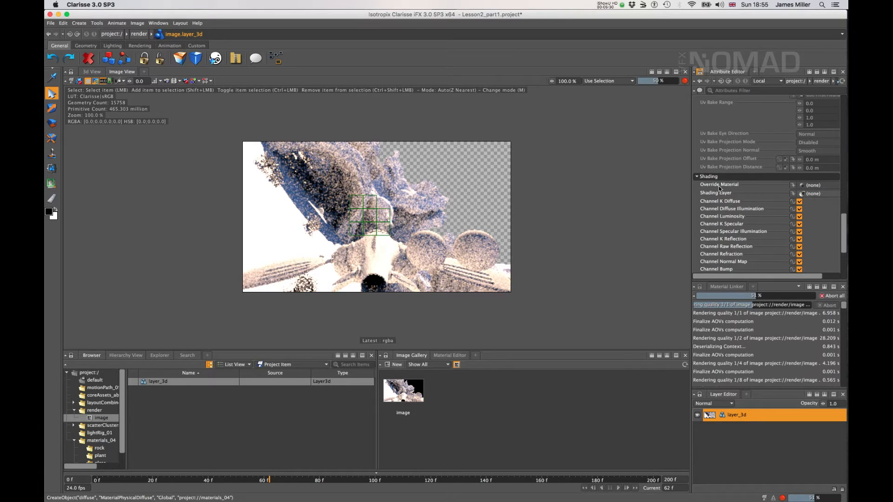
pyautogui.click(815, 186)
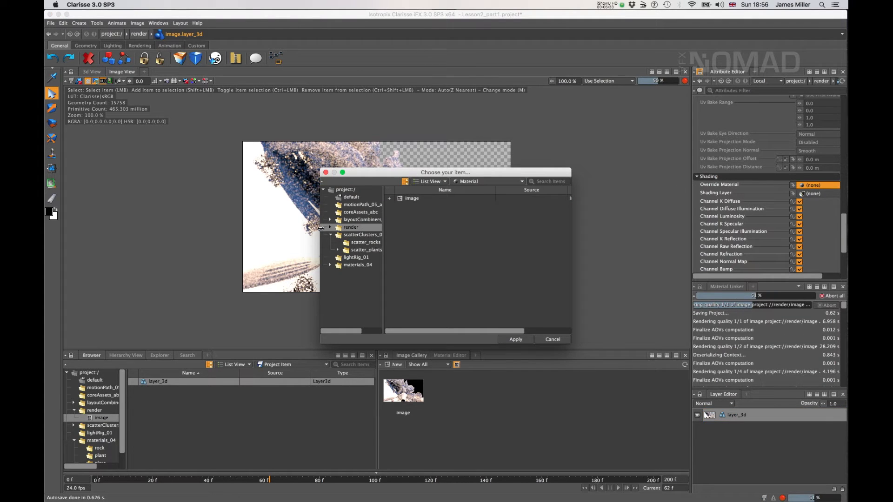
pyautogui.click(358, 265)
pyautogui.click(411, 237)
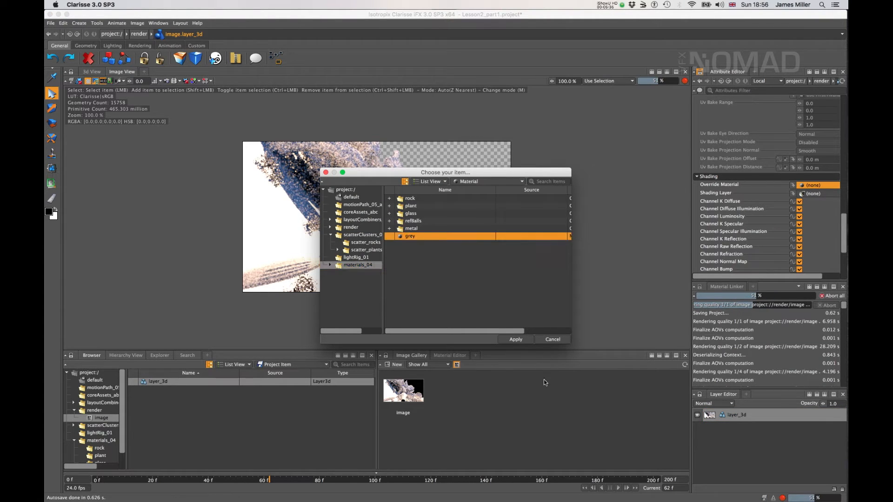
pyautogui.click(515, 339)
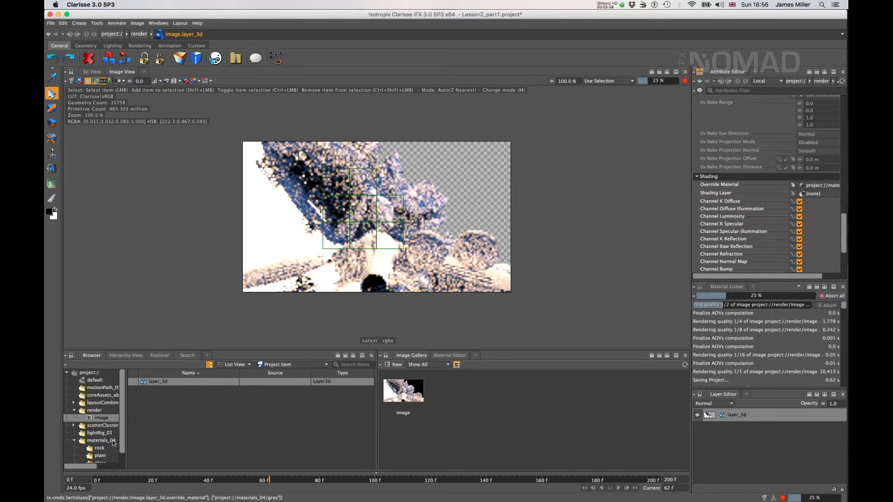
# Set the grey material's Front Color brightness to 0.18 and inspect the render up close
pyautogui.click(100, 441)
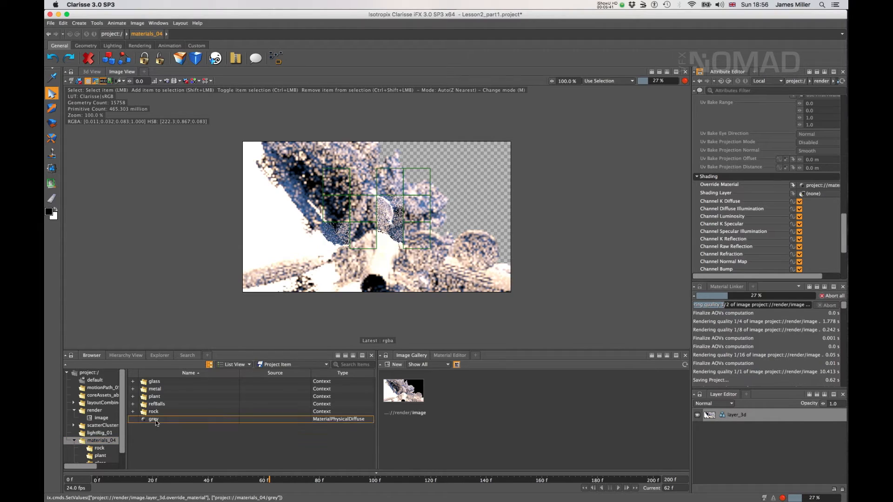
pyautogui.click(155, 420)
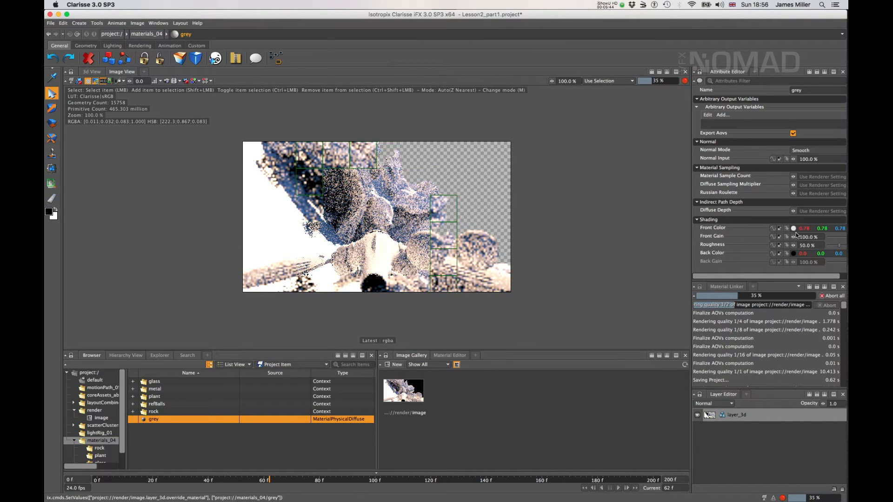
pyautogui.click(794, 228)
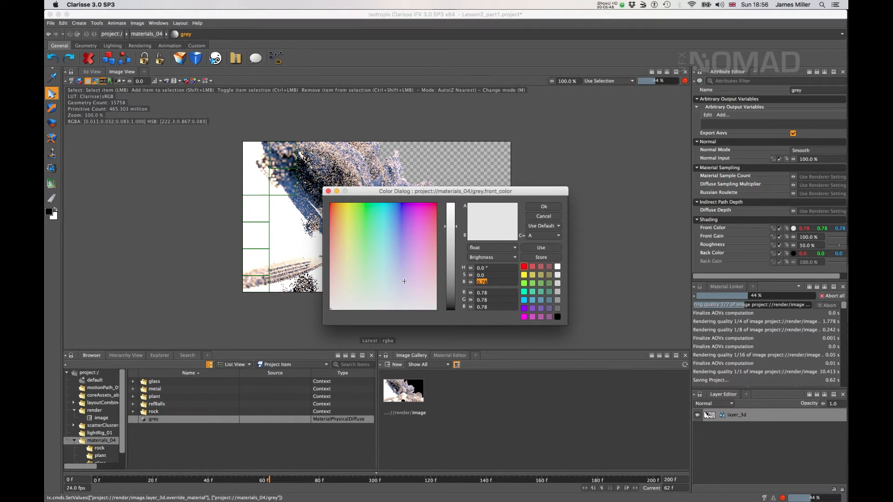
pyautogui.write('0.1')
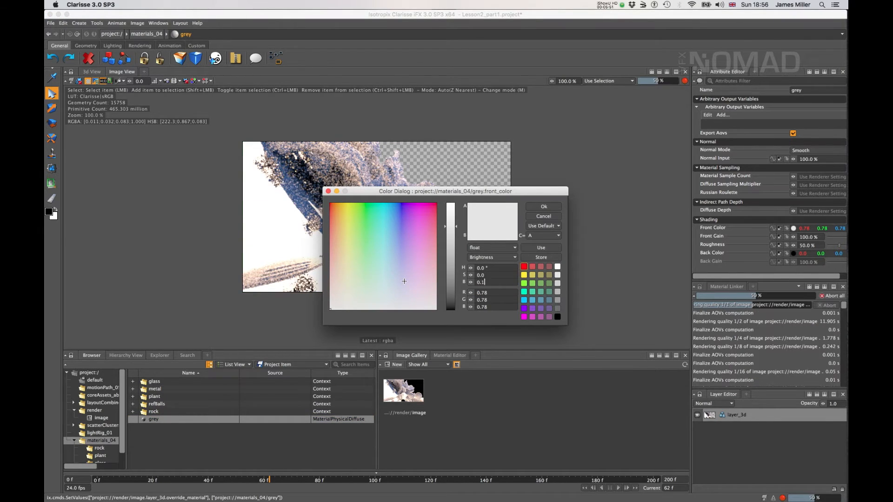
pyautogui.press('Tab')
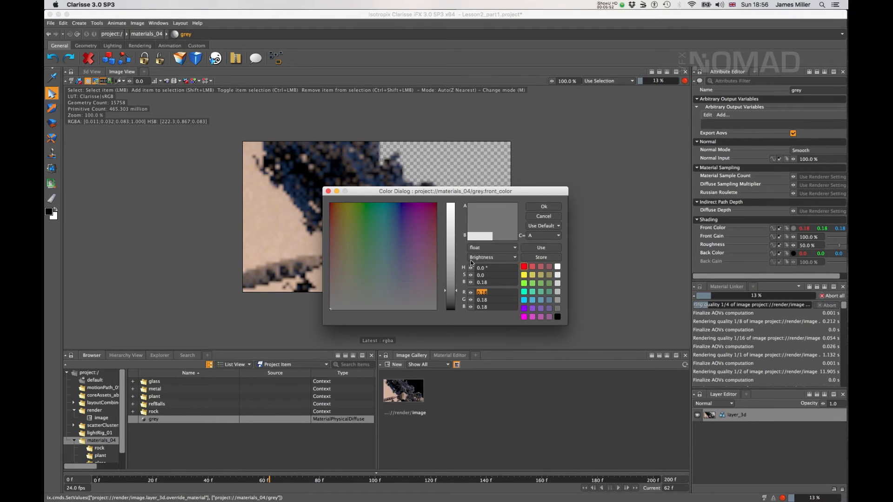
pyautogui.click(548, 208)
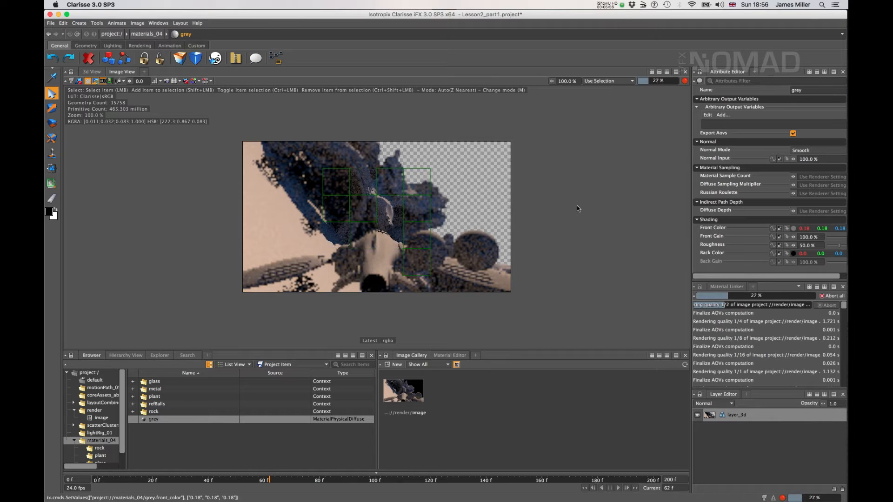
pyautogui.scroll(5, 390, 216)
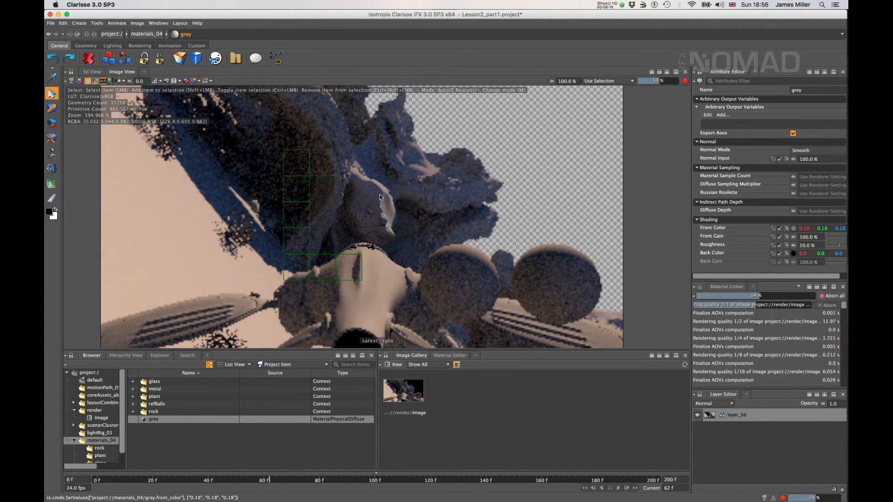
# Create a shading layer in the materials_04 context and add a Shading Layer Editor beside the Material Editor
pyautogui.click(169, 432)
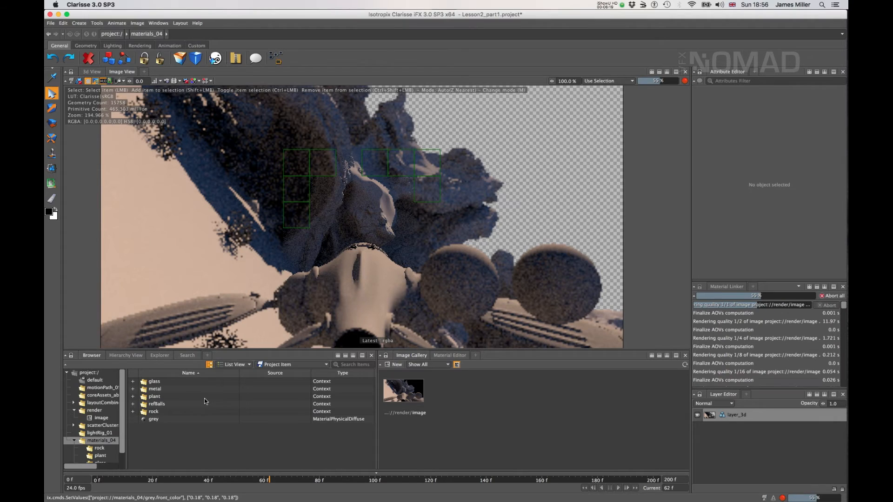
pyautogui.rightClick(172, 450)
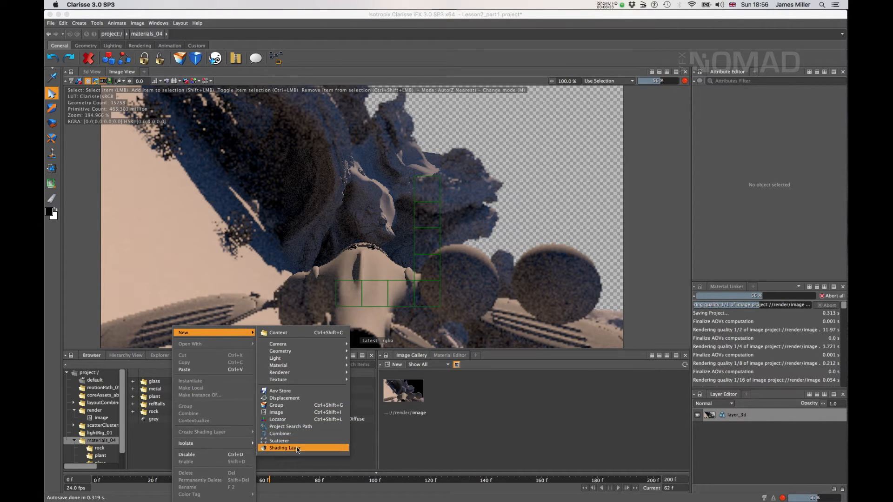
pyautogui.click(300, 447)
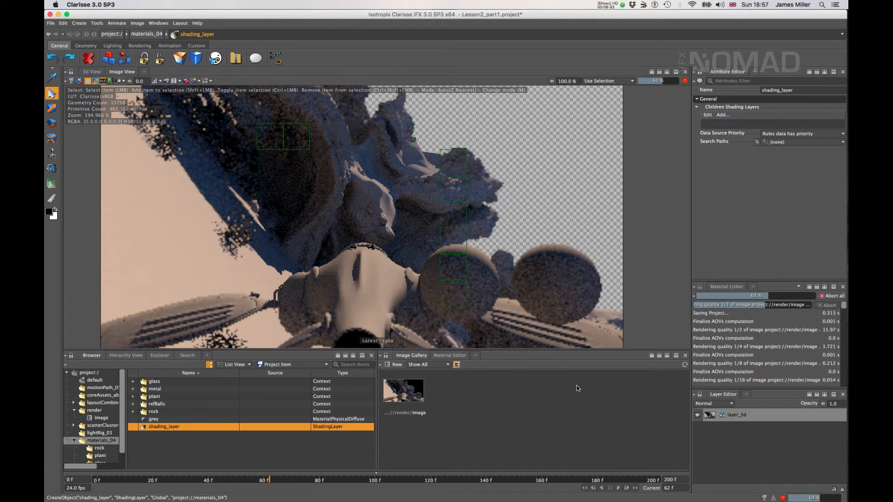
pyautogui.click(475, 356)
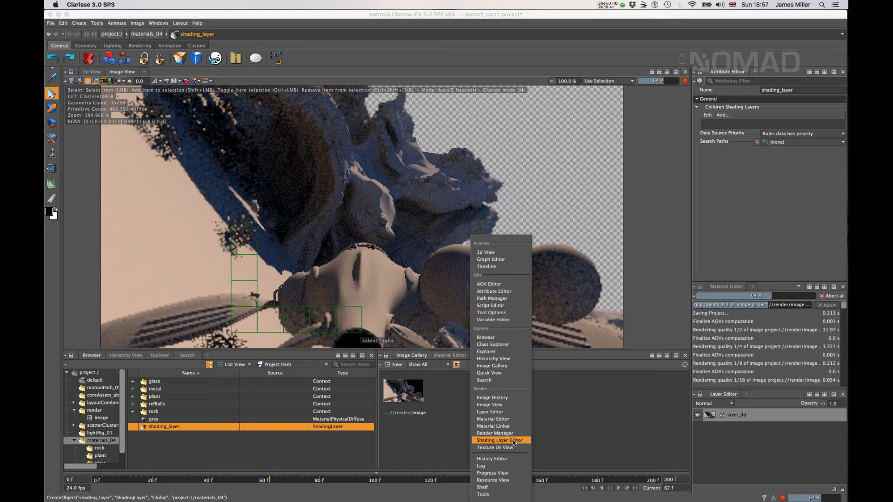
pyautogui.click(513, 440)
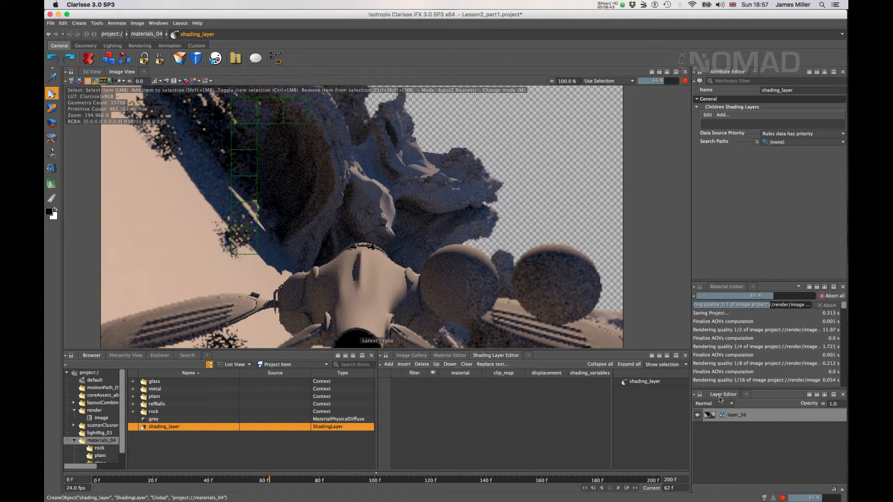
# Shrink the rendered image to 10% zoom and clear the Override Material of layer_3d
pyautogui.click(763, 416)
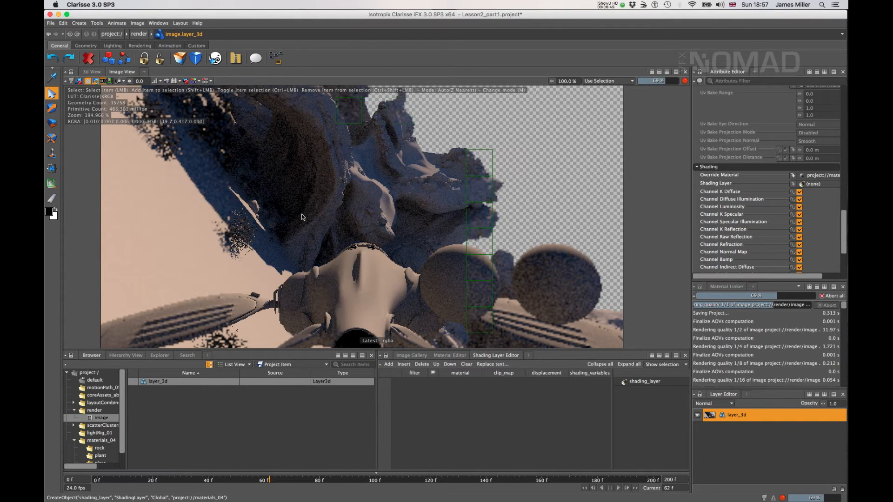
pyautogui.scroll(-10, 311, 208)
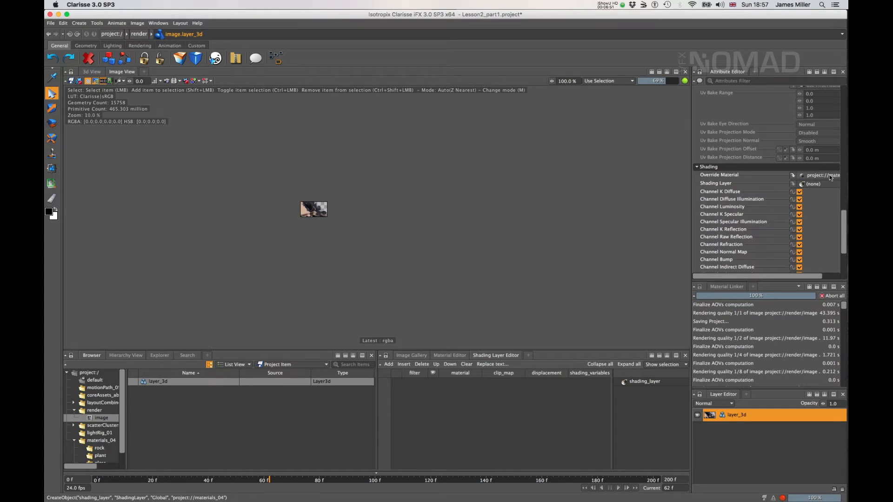
pyautogui.click(831, 176)
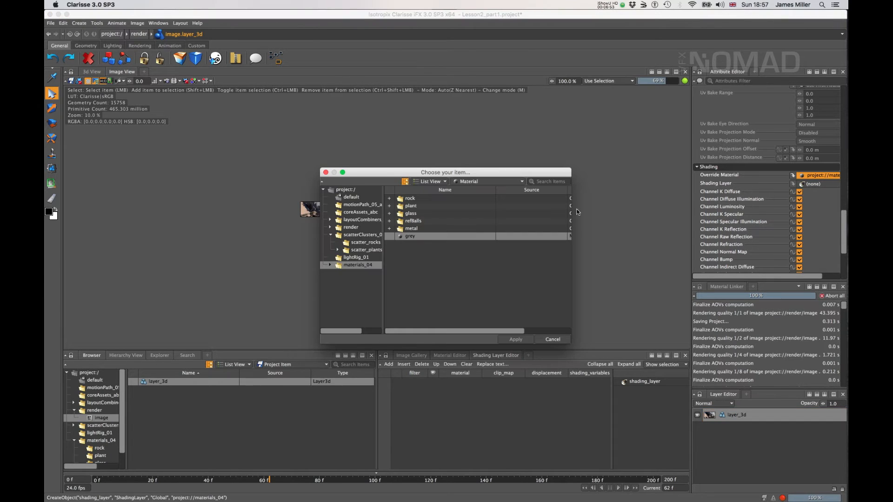
pyautogui.click(463, 275)
pyautogui.click(518, 338)
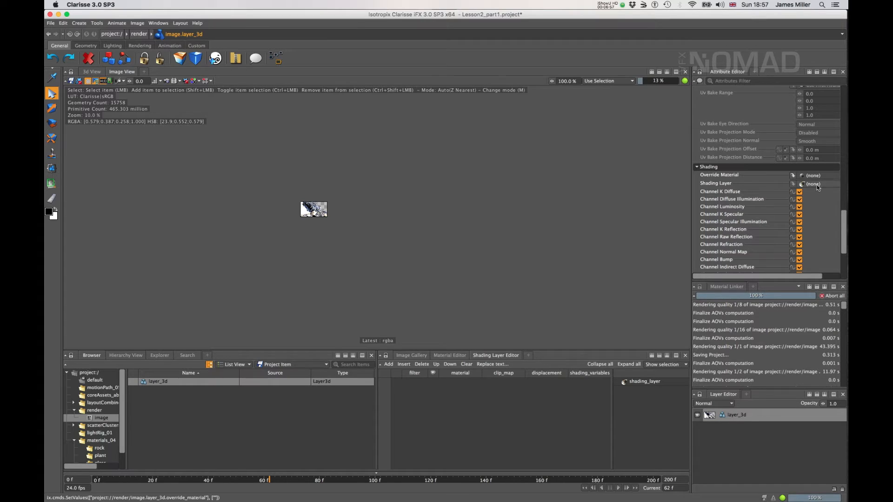
# Assign shading_layer from materials_04 as the Shading Layer of layer_3d and return to the materials_04 context
pyautogui.click(815, 184)
pyautogui.click(357, 266)
pyautogui.click(424, 237)
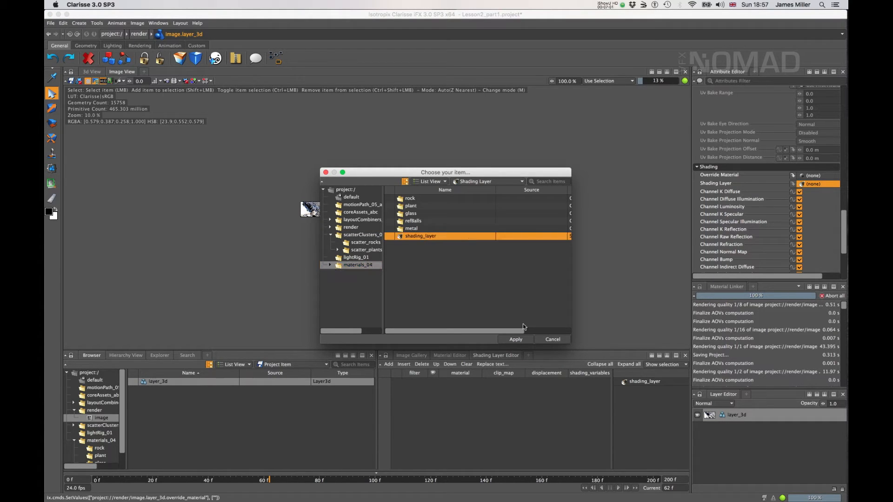
pyautogui.click(516, 339)
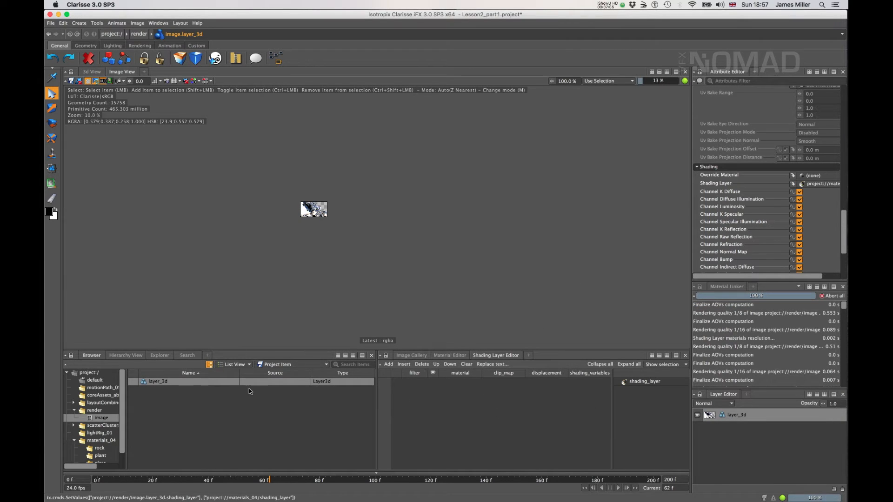
pyautogui.click(97, 442)
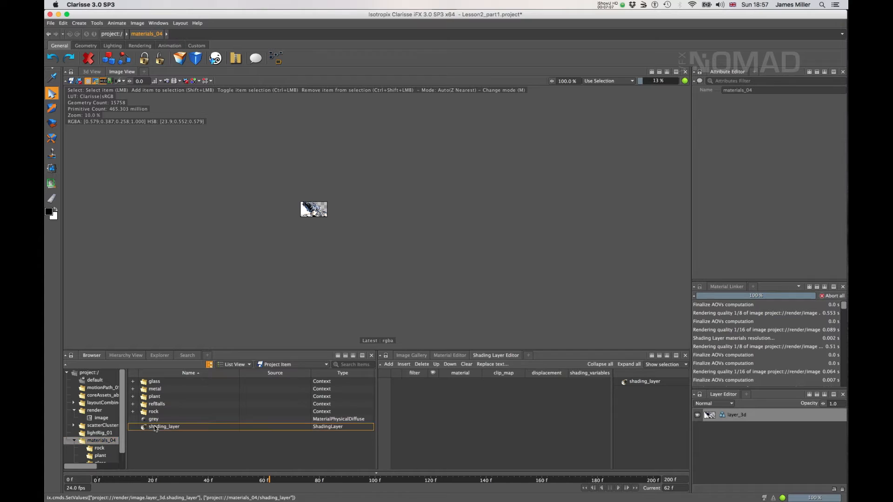
# Add five empty rules to shading_layer
pyautogui.click(157, 426)
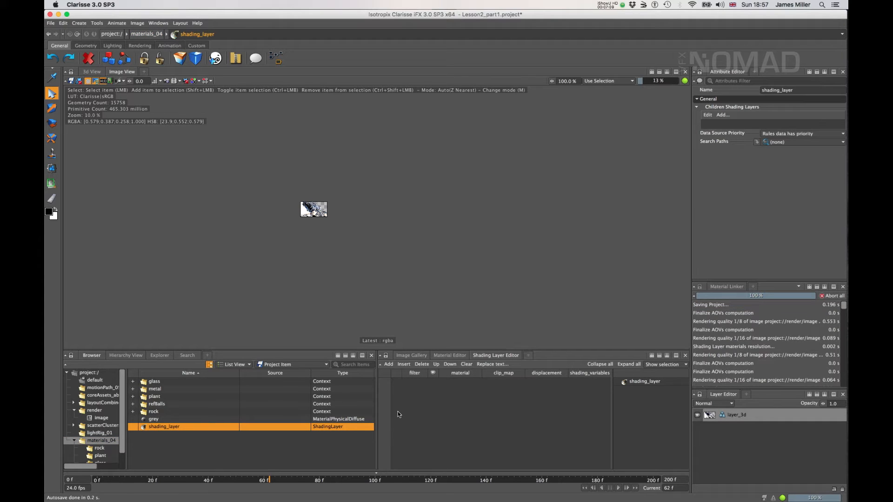
pyautogui.click(389, 366)
pyautogui.click(389, 365)
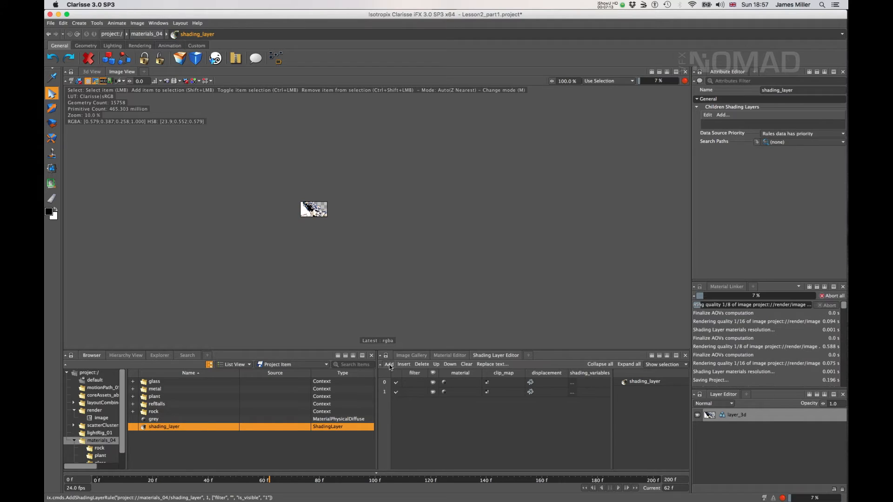
pyautogui.click(389, 365)
pyautogui.click(389, 365)
pyautogui.click(389, 365)
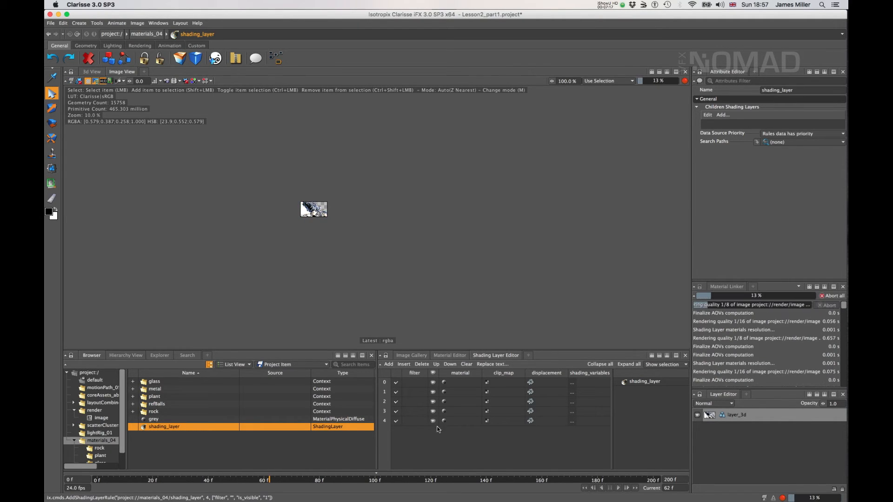
# Set the filter of shading layer rule 4 to * and assign rockmat_PBR from materials_04/rock as its material
pyautogui.doubleClick(419, 423)
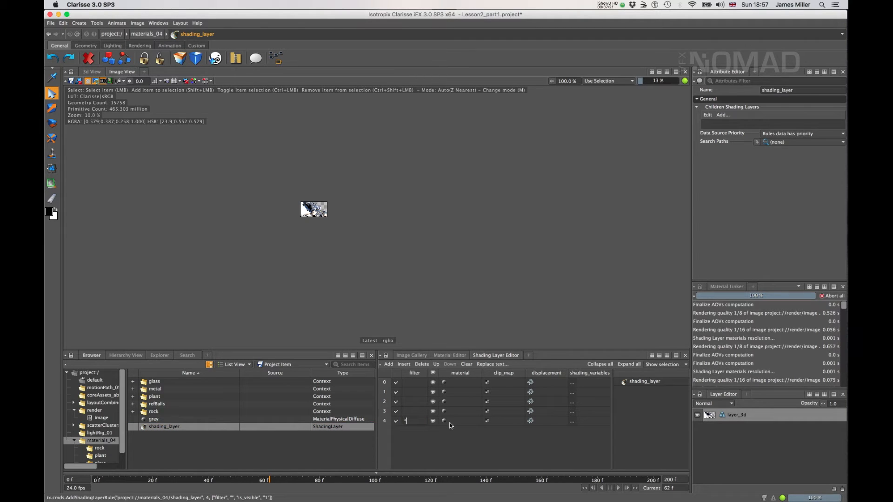
pyautogui.click(459, 423)
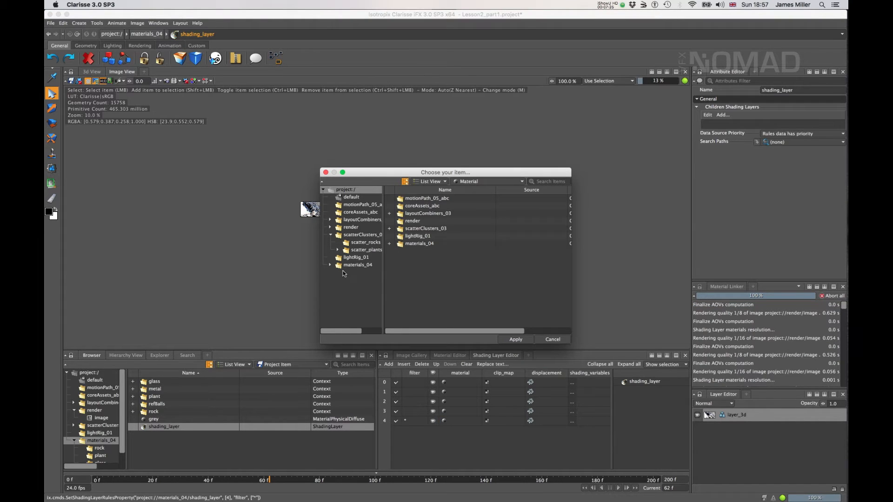
pyautogui.click(366, 265)
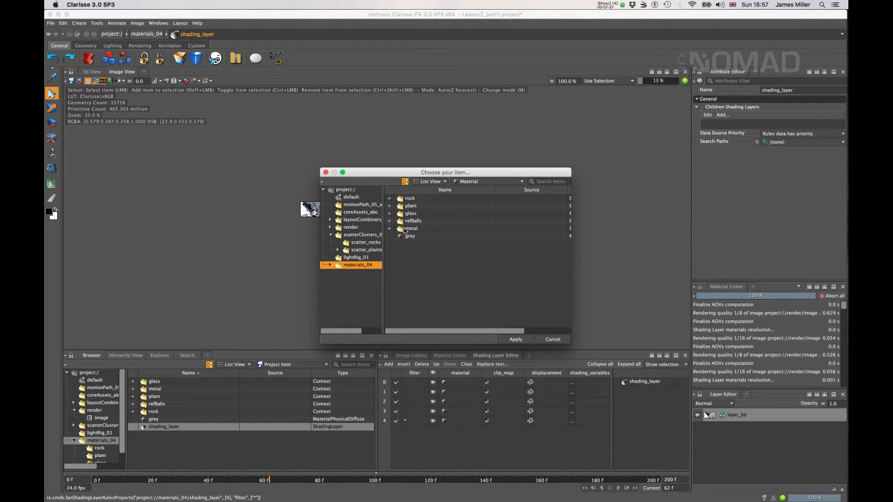
pyautogui.moveTo(417, 174); pyautogui.dragTo(532, 145)
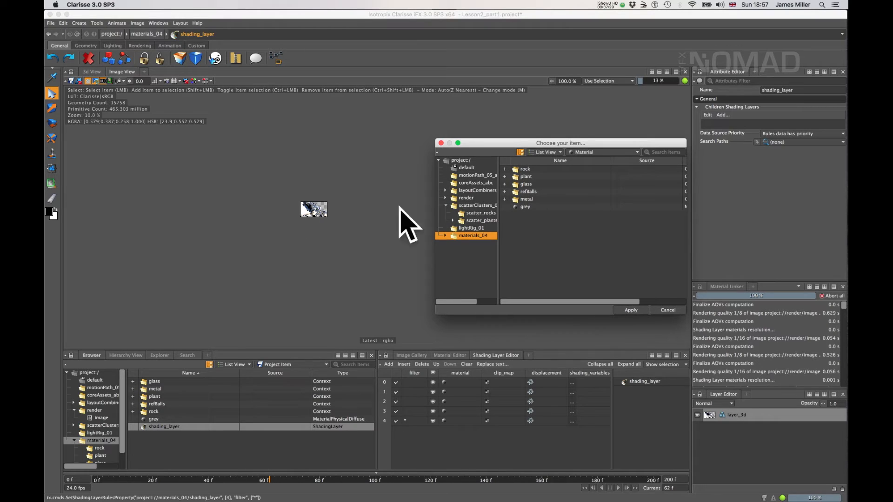
pyautogui.doubleClick(525, 169)
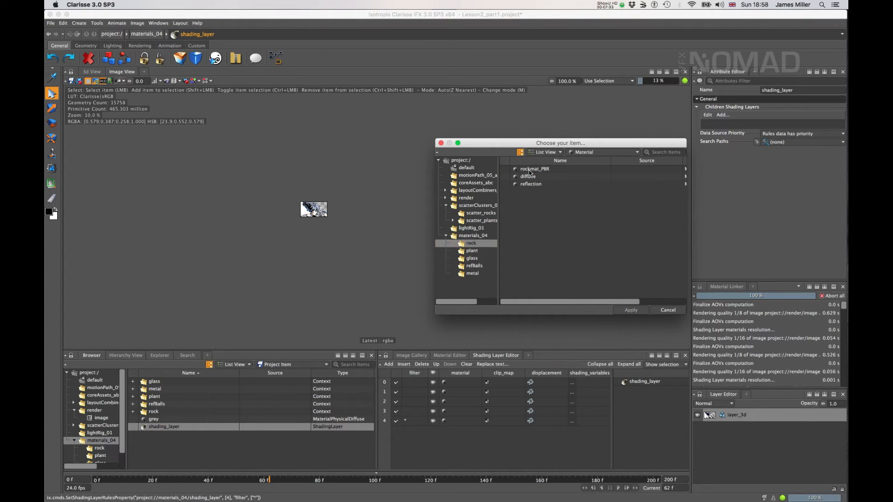
pyautogui.click(548, 171)
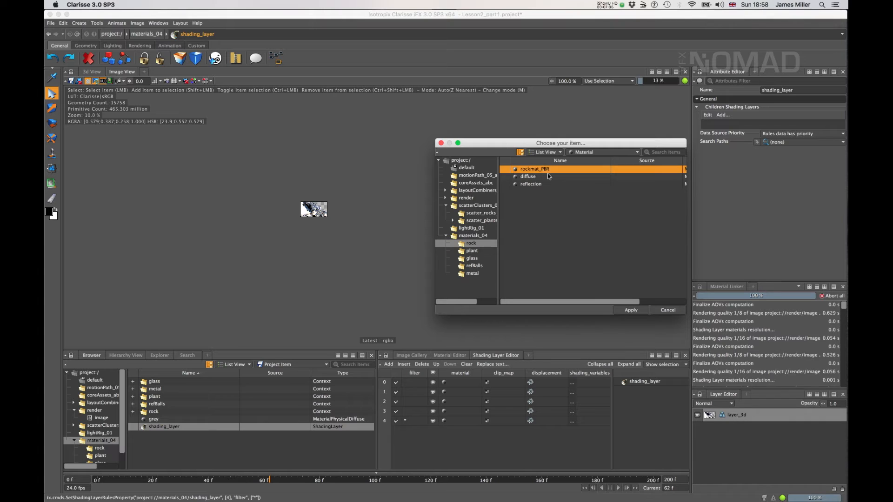
pyautogui.click(635, 310)
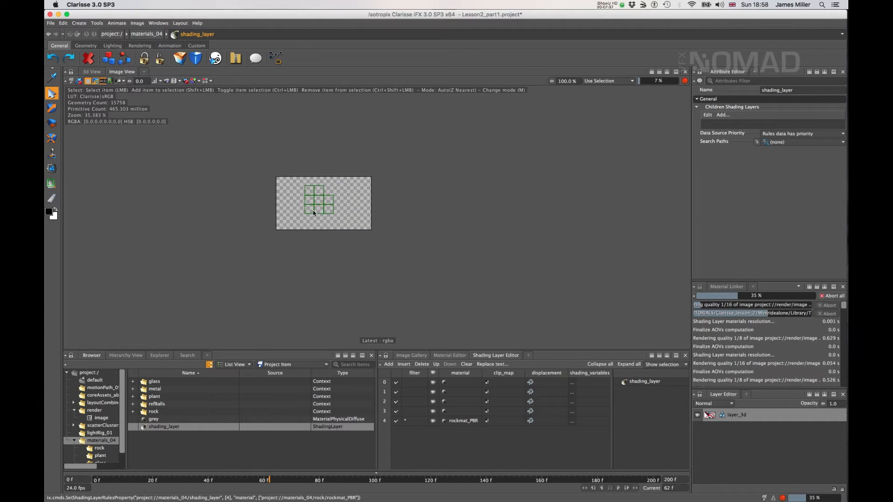
pyautogui.scroll(5, 313, 212)
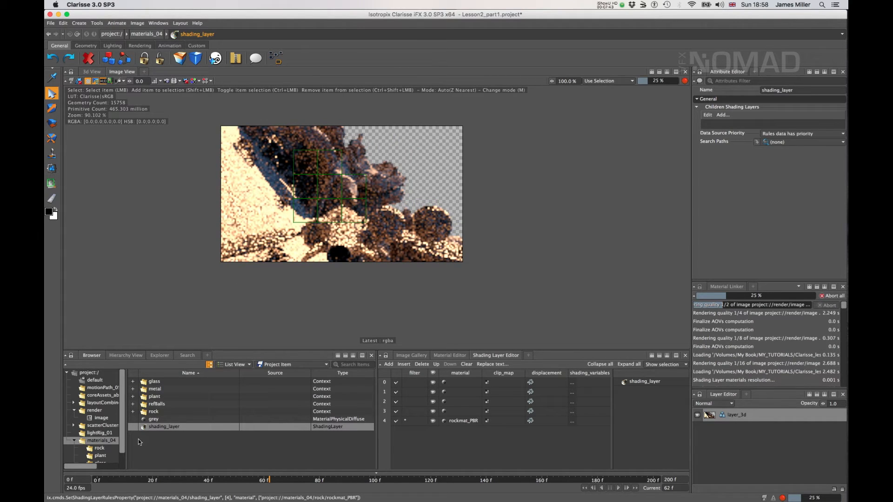
# Select the map_file3 texture in the rock context of materials_04 and widen the Attribute Editor to show its full file path
pyautogui.scroll(-1, 106, 439)
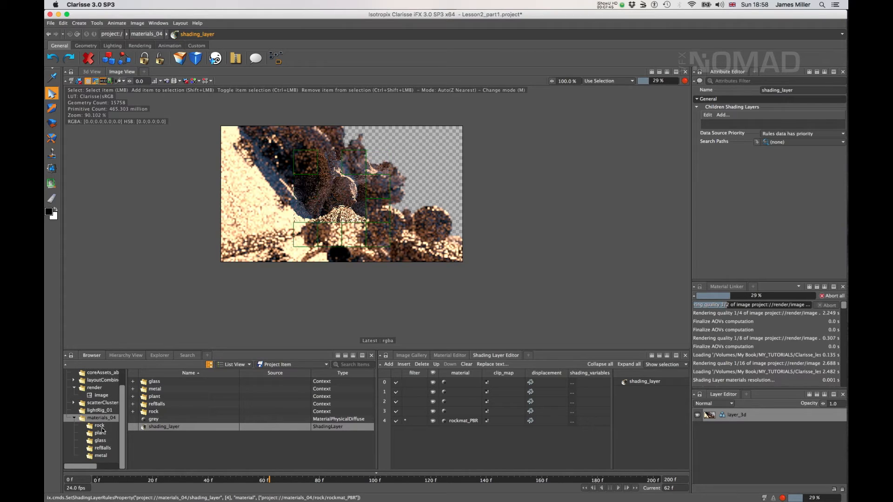
pyautogui.click(104, 426)
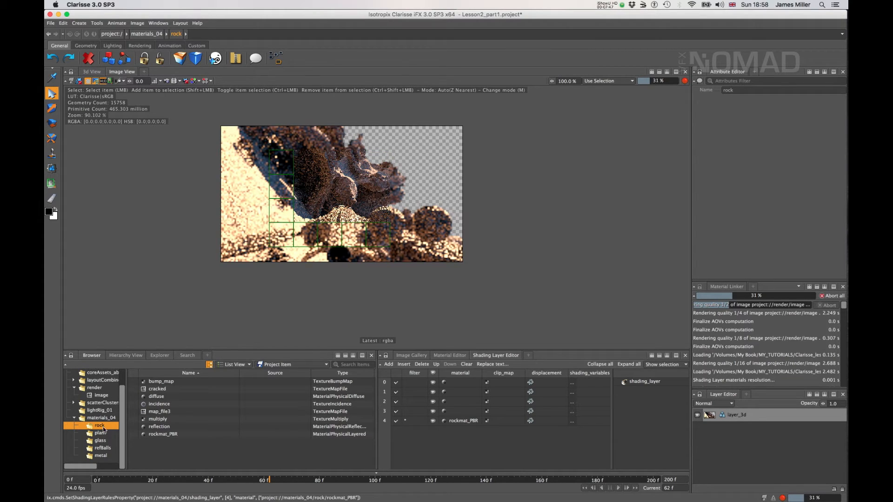
pyautogui.click(161, 389)
pyautogui.click(161, 412)
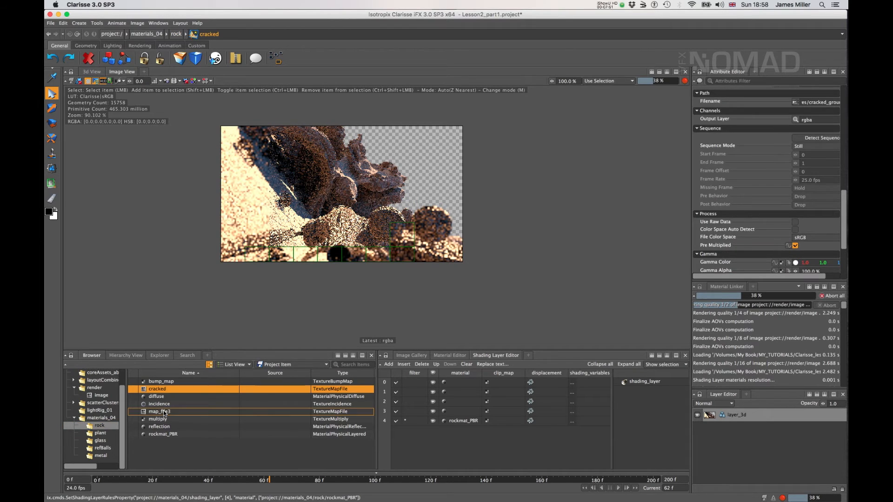
pyautogui.click(161, 390)
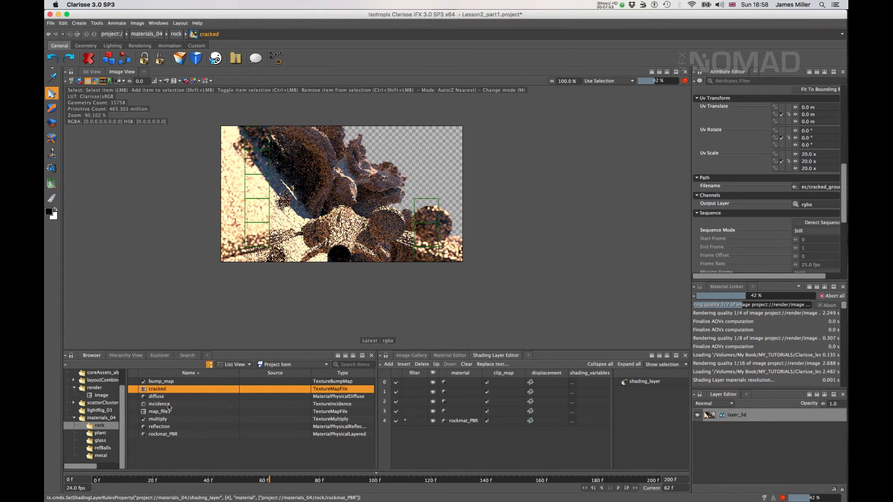
pyautogui.moveTo(163, 413); pyautogui.dragTo(366, 367)
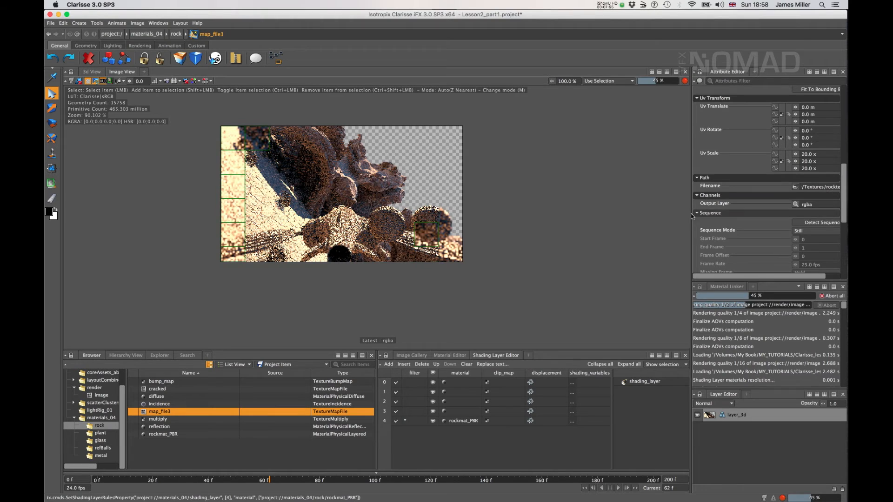
pyautogui.moveTo(691, 213); pyautogui.dragTo(607, 216)
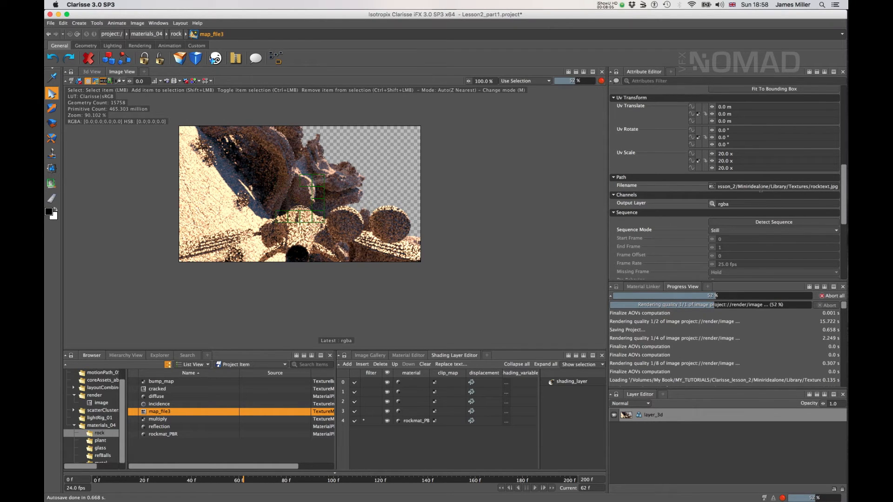
# Replace the image file of map_file3 with rocktext.tx from the lessonBundle/Textures folder
pyautogui.click(712, 187)
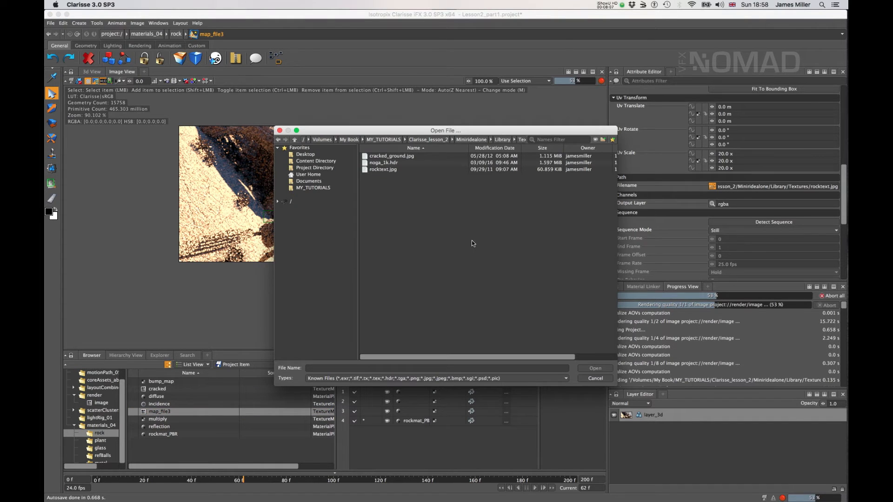
pyautogui.click(428, 140)
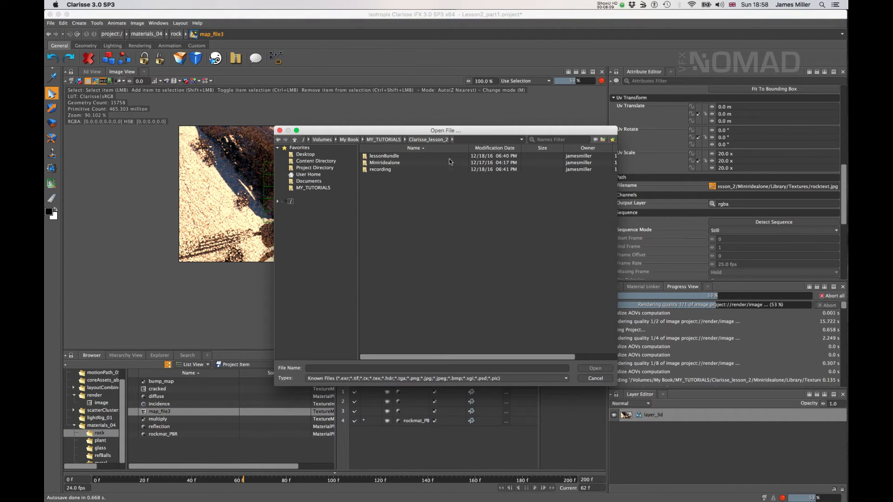
pyautogui.doubleClick(385, 156)
pyautogui.doubleClick(387, 162)
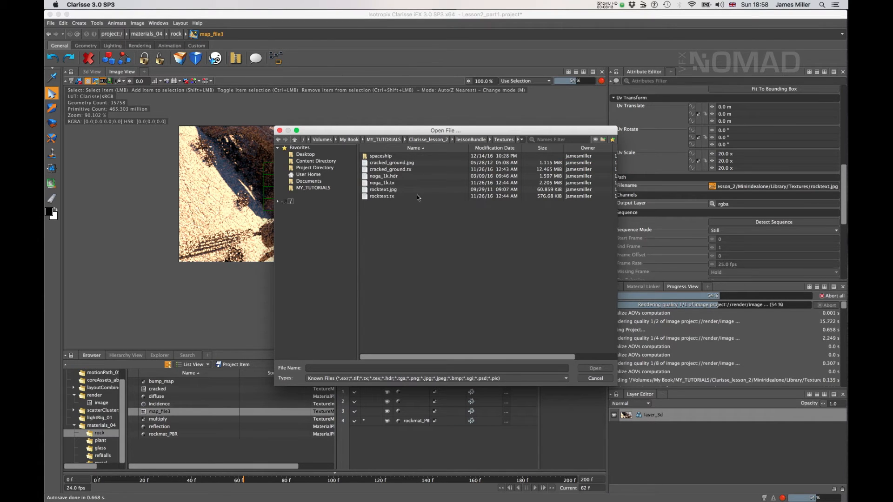
pyautogui.click(385, 197)
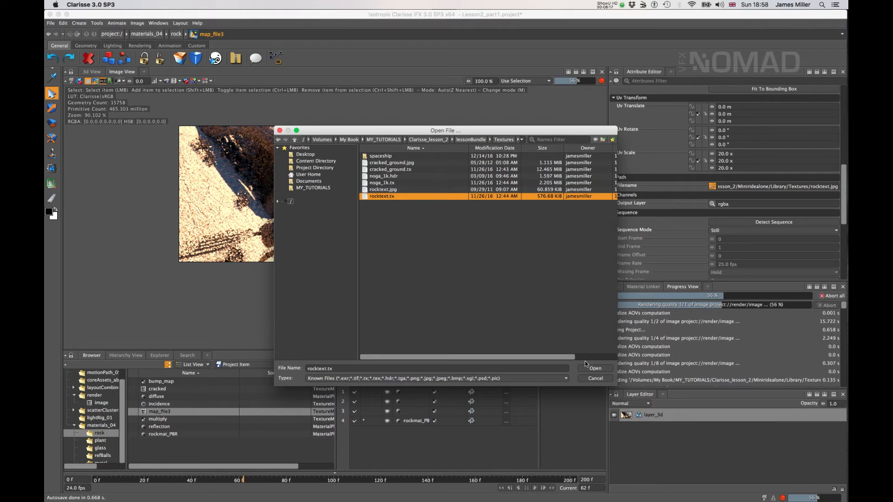
pyautogui.click(595, 369)
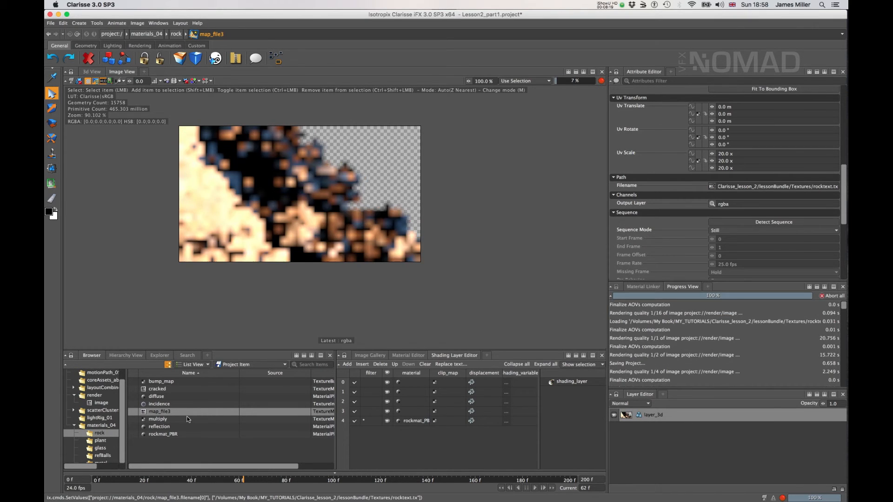
# Replace the image file of the cracked texture with cracked_ground.tx from lessonBundle/Textures and check the render more closely
pyautogui.click(161, 382)
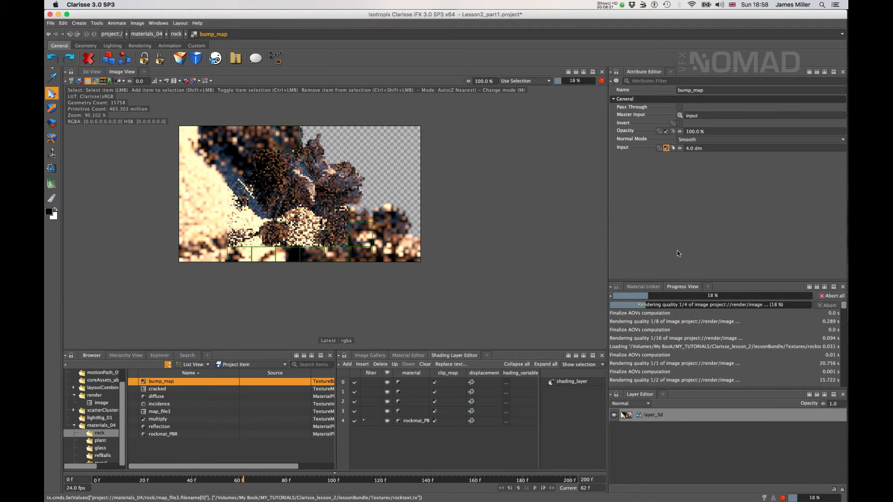
pyautogui.click(184, 389)
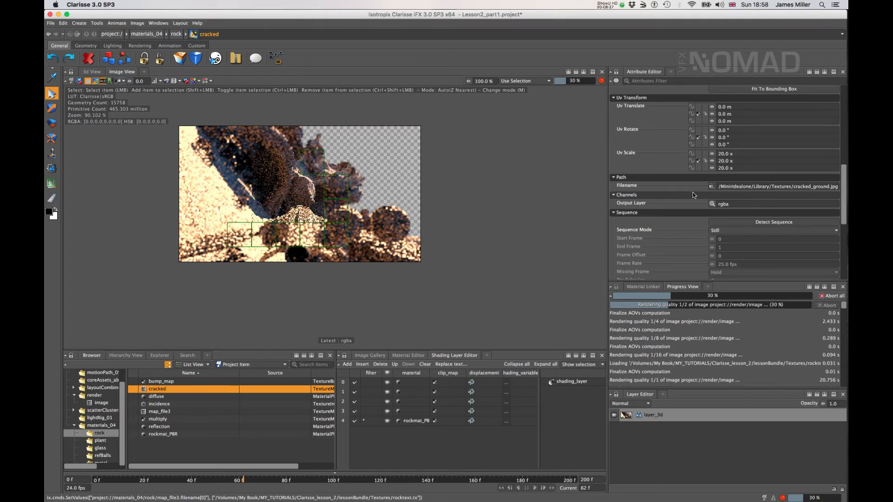
pyautogui.click(712, 186)
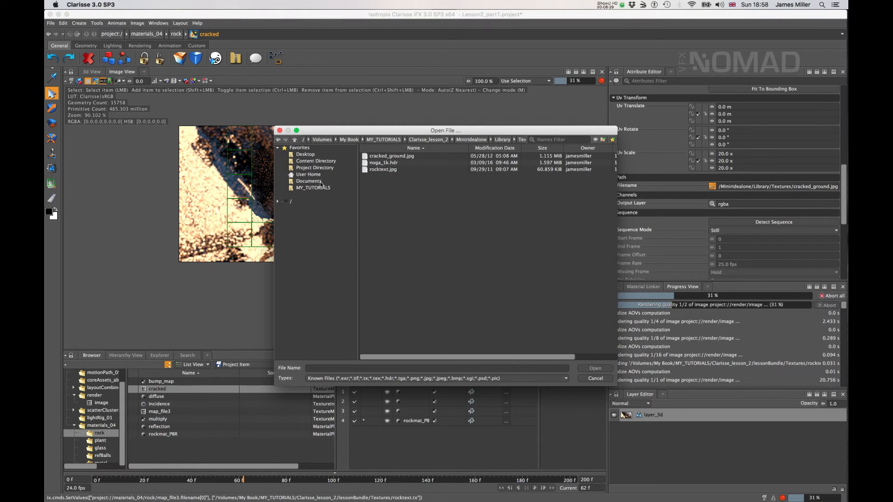
pyautogui.click(428, 139)
pyautogui.doubleClick(385, 156)
pyautogui.doubleClick(392, 164)
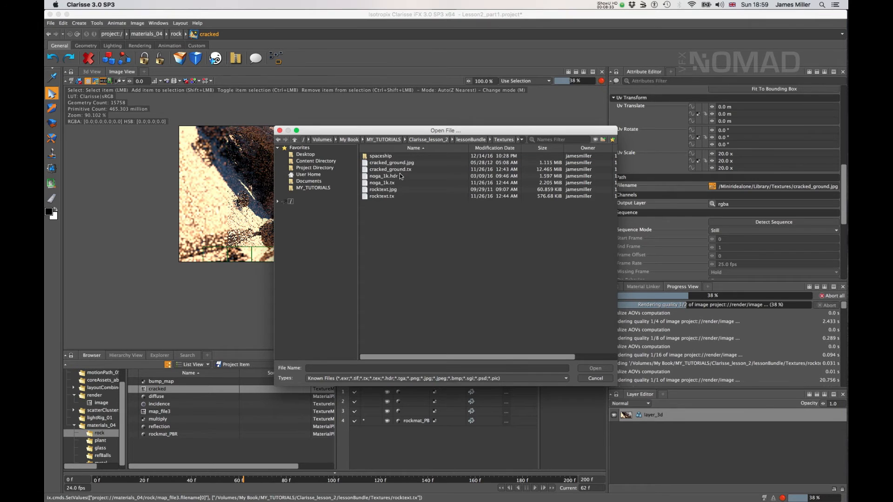
pyautogui.click(400, 169)
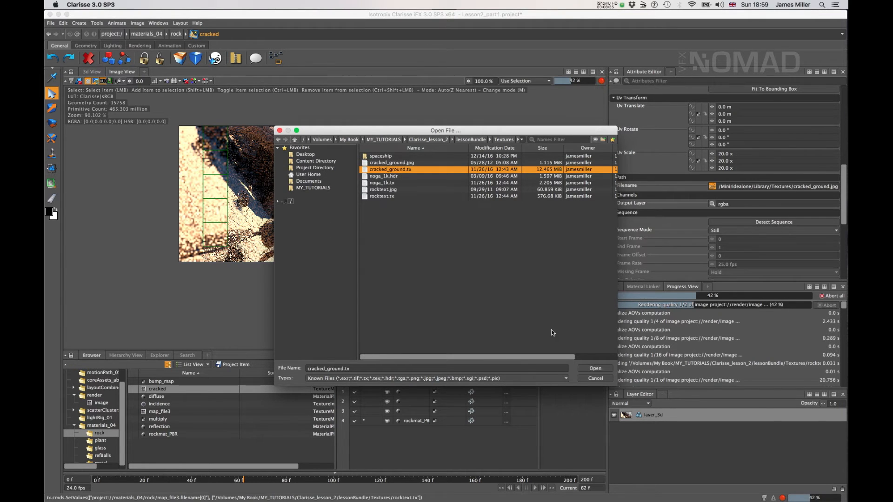
pyautogui.click(593, 368)
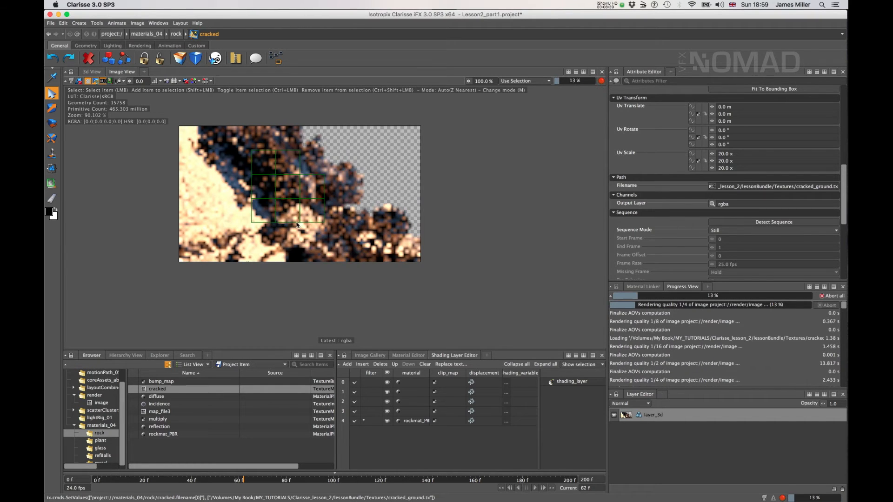
pyautogui.scroll(1, 289, 222)
pyautogui.scroll(2, 288, 222)
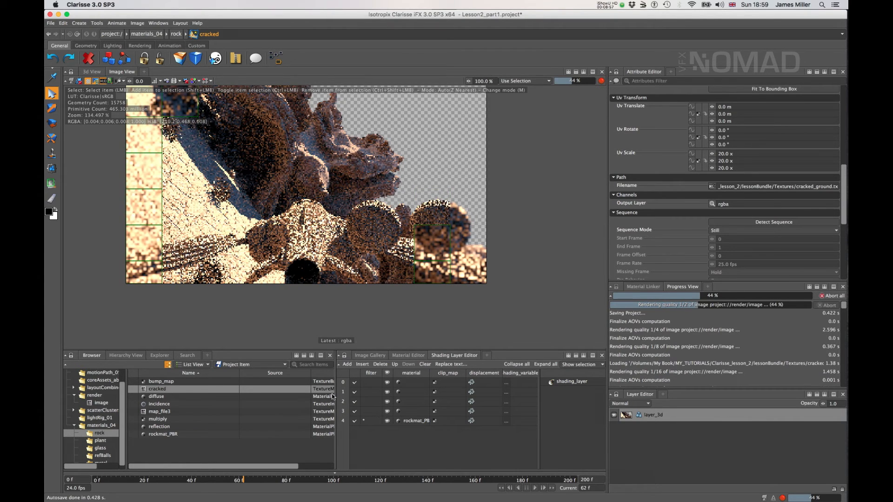
# Set the filter of shading layer rule 3 to *ship* and assign metal_PBR from materials_04/metal as its material
pyautogui.doubleClick(374, 413)
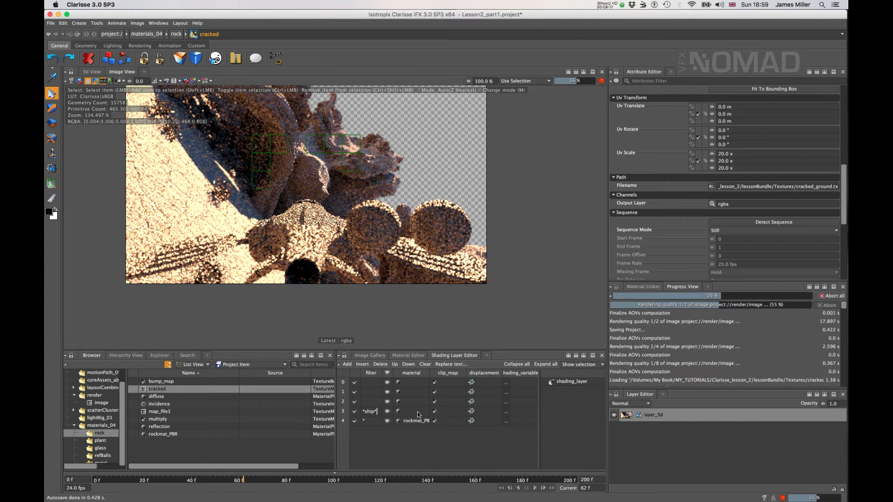
pyautogui.doubleClick(416, 411)
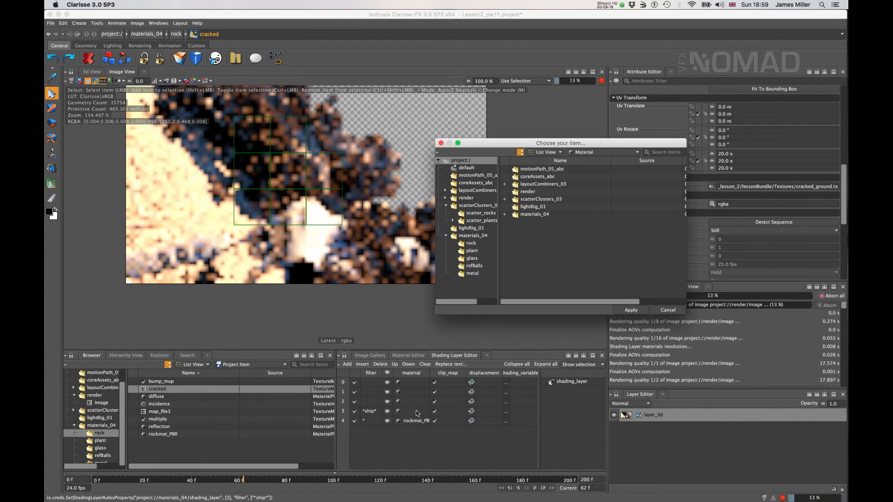
pyautogui.click(474, 273)
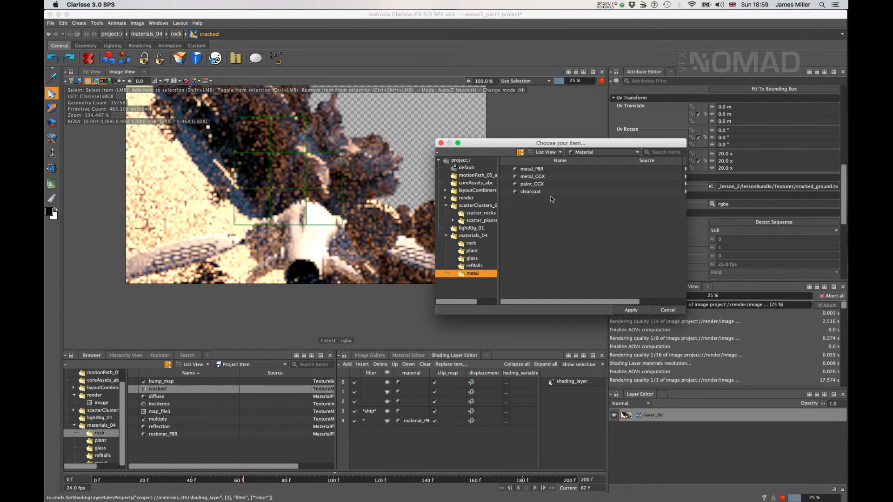
pyautogui.click(540, 170)
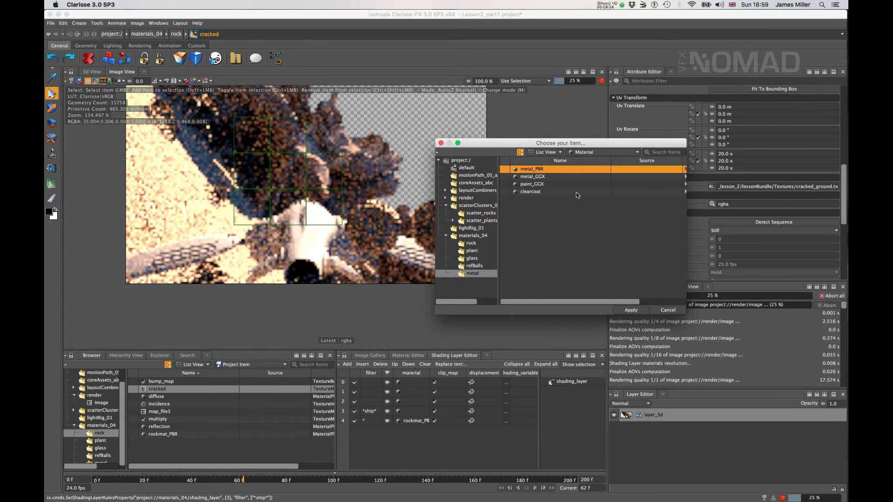
pyautogui.click(630, 310)
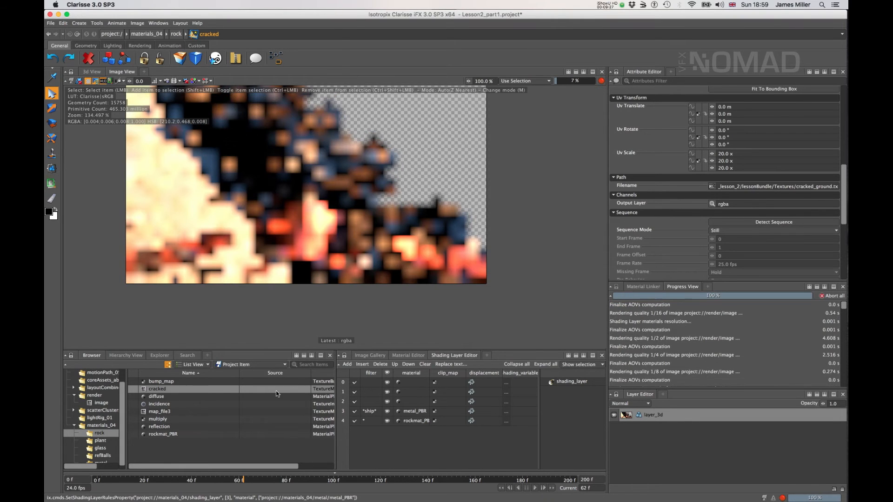
pyautogui.scroll(-1, 121, 445)
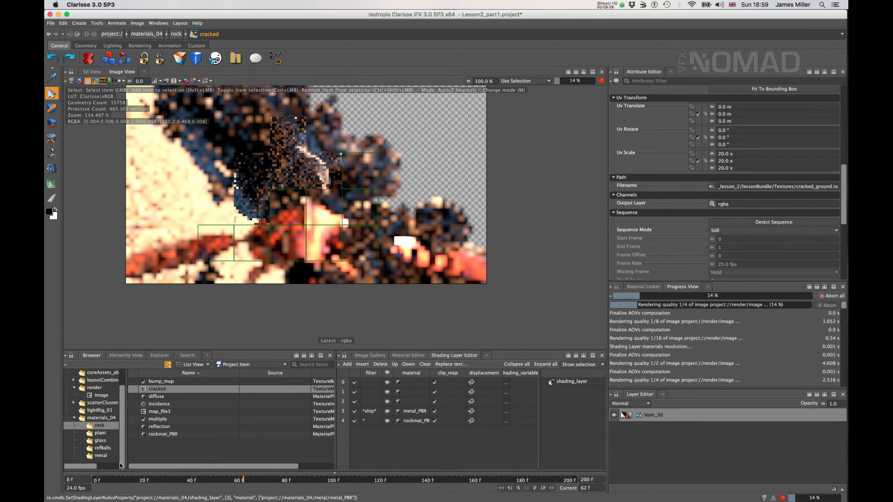
# Replace the image file of bump_tx in materials_04/metal with bump.tx from the lessonBundle/Textures/spaceship folder
pyautogui.click(100, 455)
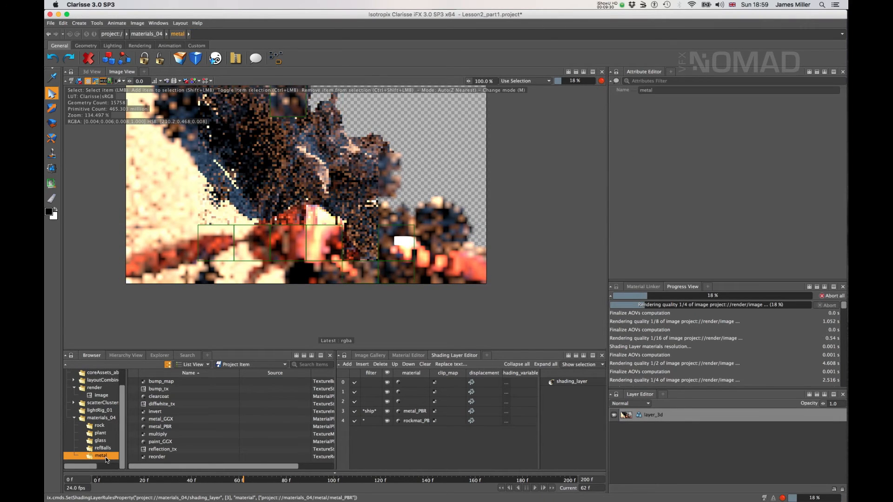
pyautogui.click(166, 389)
pyautogui.scroll(-10, 675, 204)
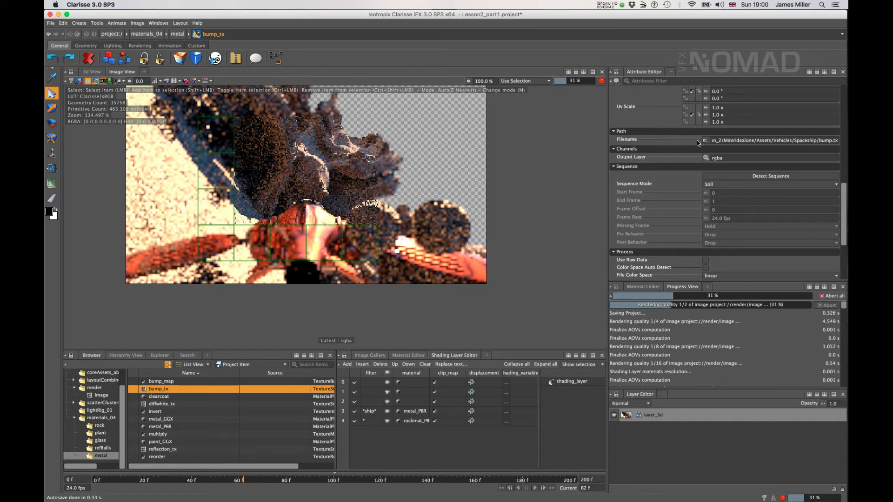
pyautogui.click(706, 140)
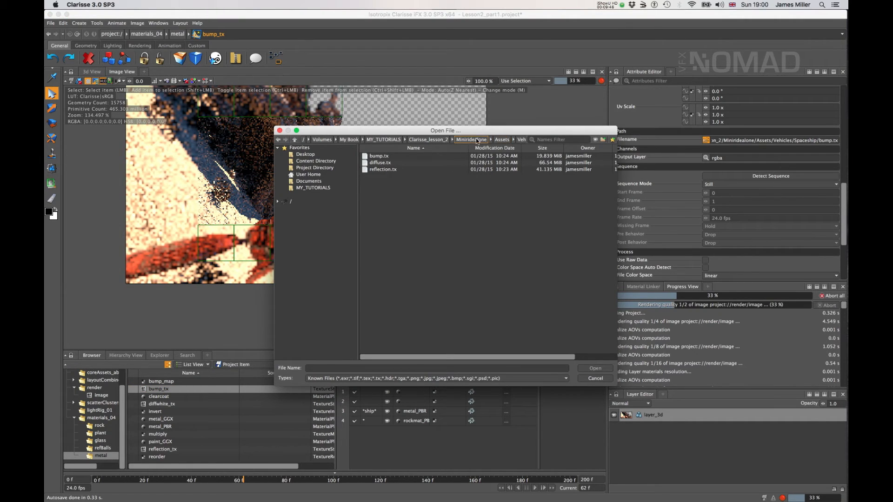
pyautogui.click(428, 140)
pyautogui.doubleClick(386, 156)
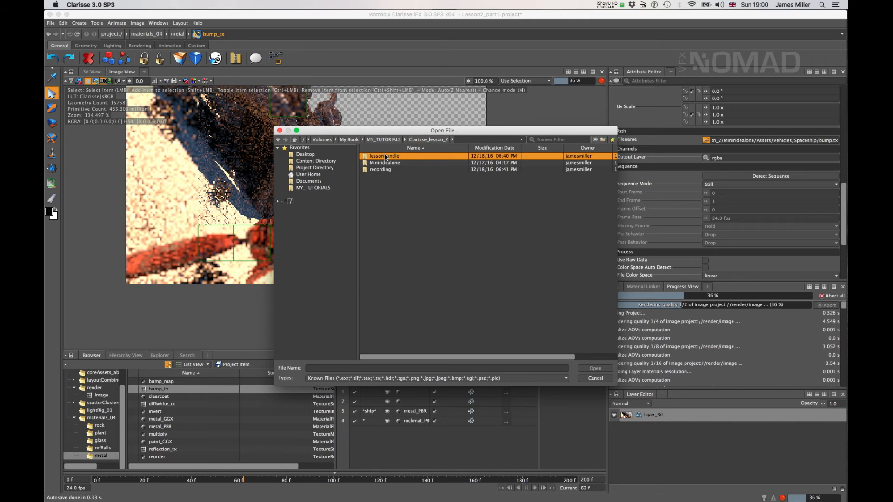
pyautogui.doubleClick(387, 163)
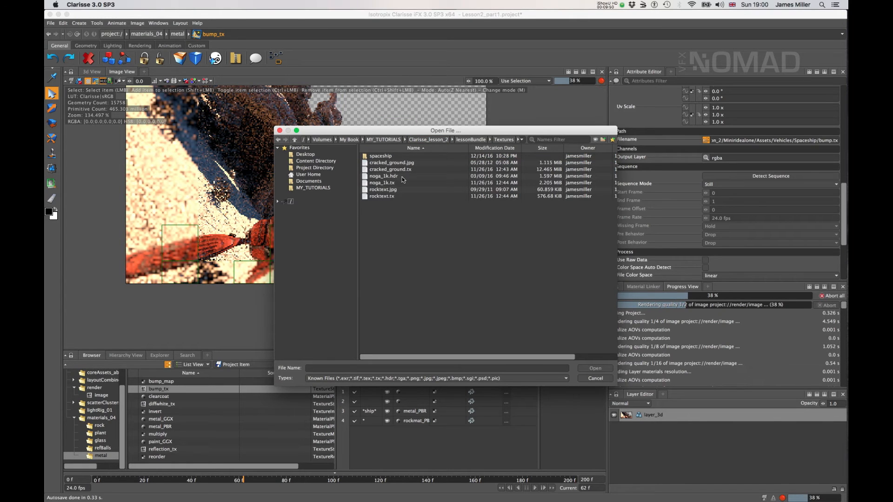
pyautogui.doubleClick(389, 156)
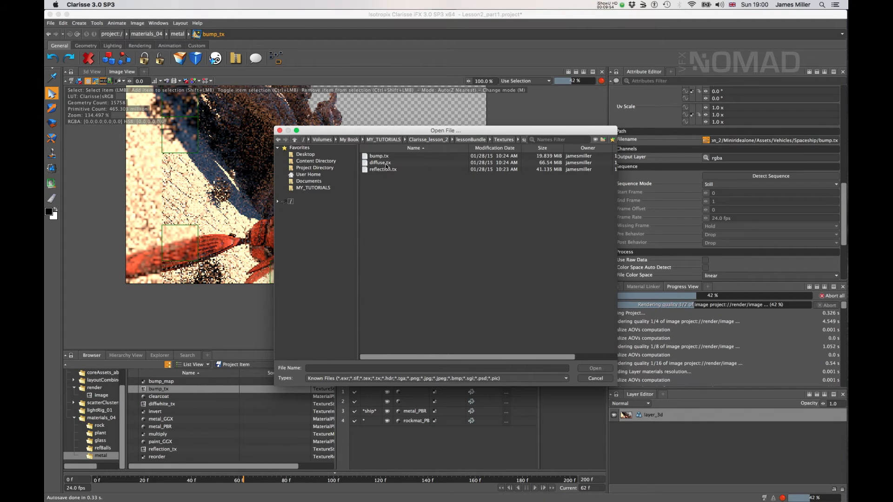
pyautogui.click(385, 156)
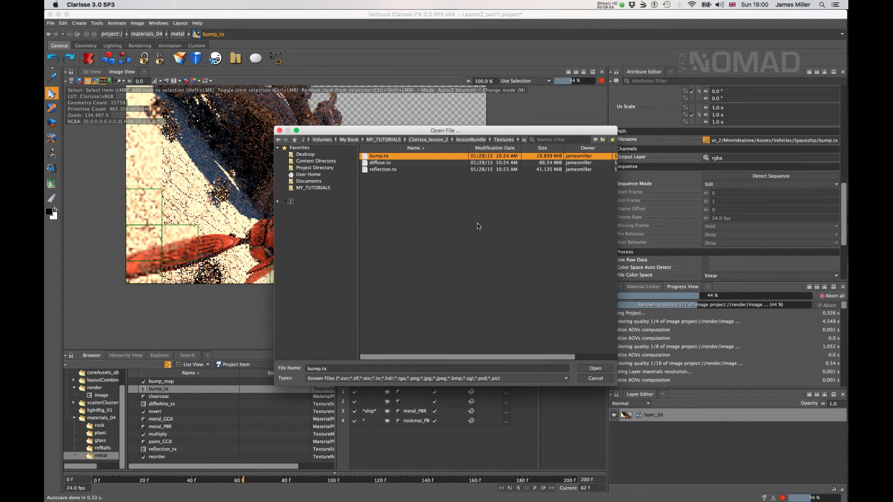
pyautogui.click(591, 367)
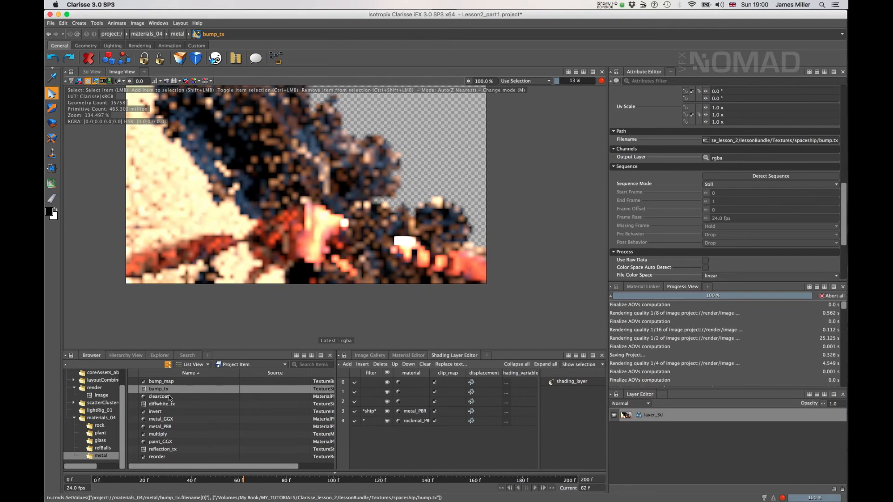
# Check the file paths of the diffwhite_tx and reflection_tx textures and the item types in the metal context
pyautogui.click(170, 405)
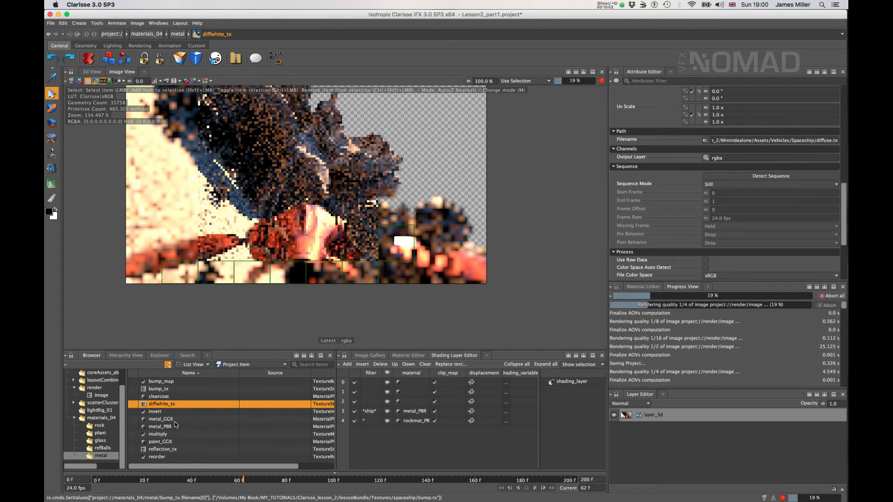
pyautogui.click(171, 450)
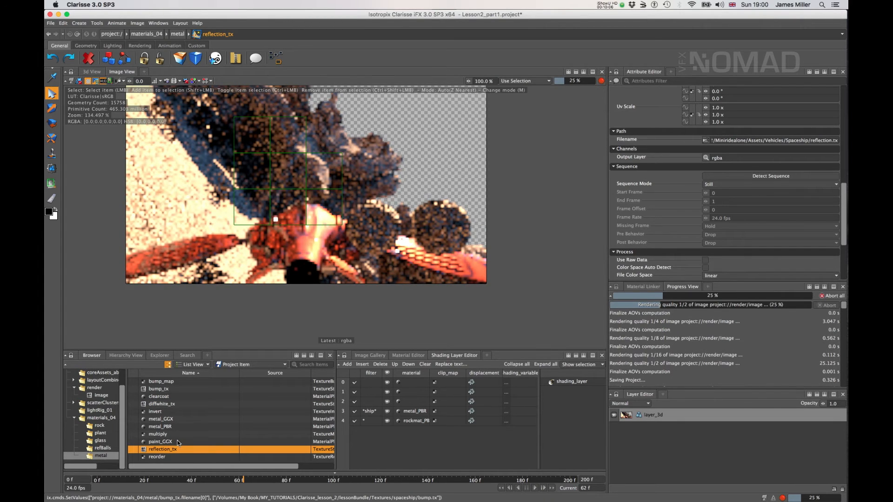
pyautogui.hscroll(3, 297, 369)
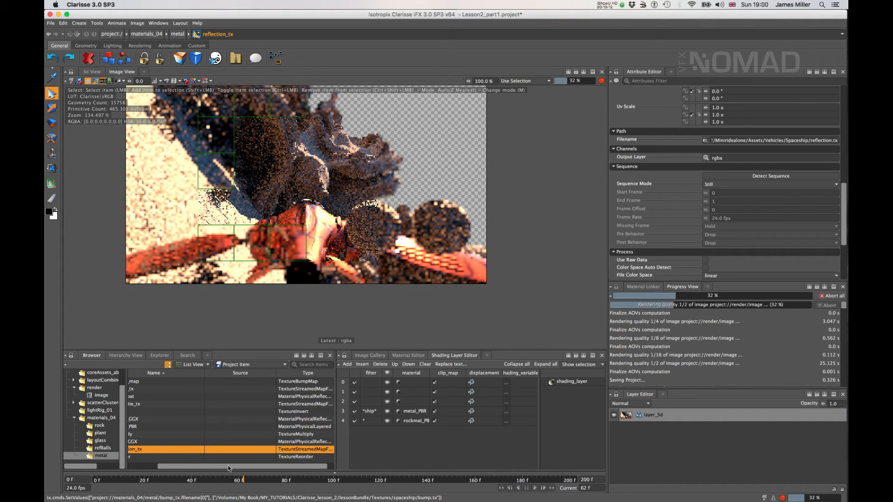
pyautogui.moveTo(222, 467); pyautogui.dragTo(138, 464)
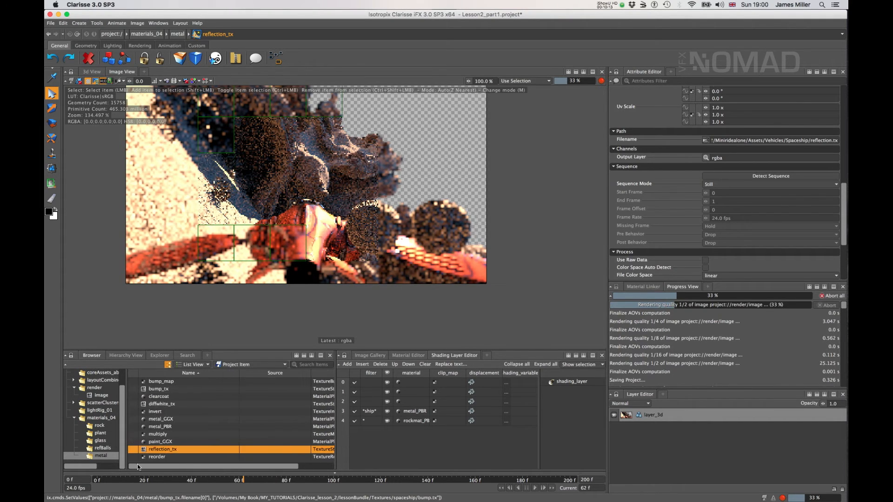
# Identify the grey reference ball in the render and set the filters of shading layer rules 2 and 1 to *grey* and *chrome*
pyautogui.click(375, 230)
pyautogui.click(375, 229)
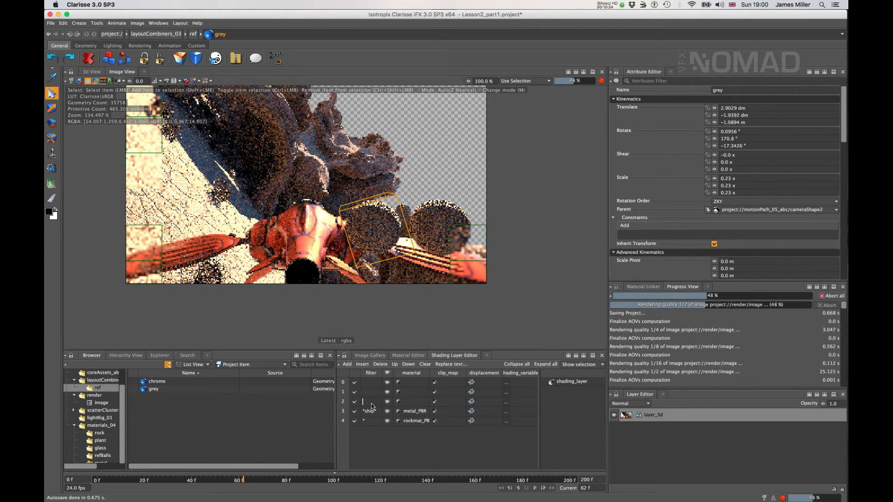
pyautogui.write('*grey')
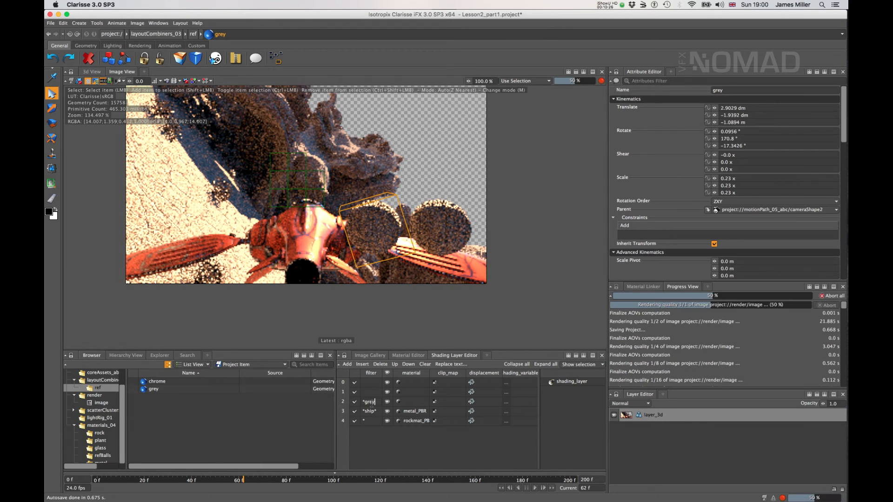
pyautogui.click(374, 392)
pyautogui.write('*chrome')
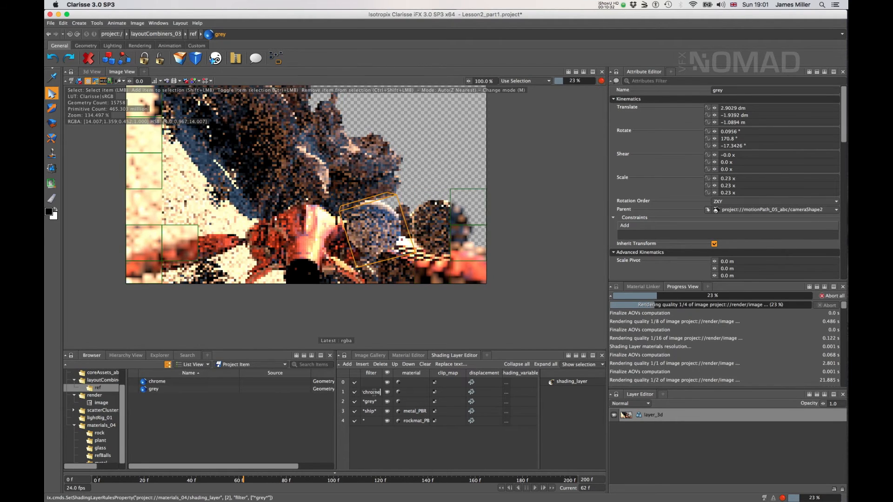
pyautogui.write('*')
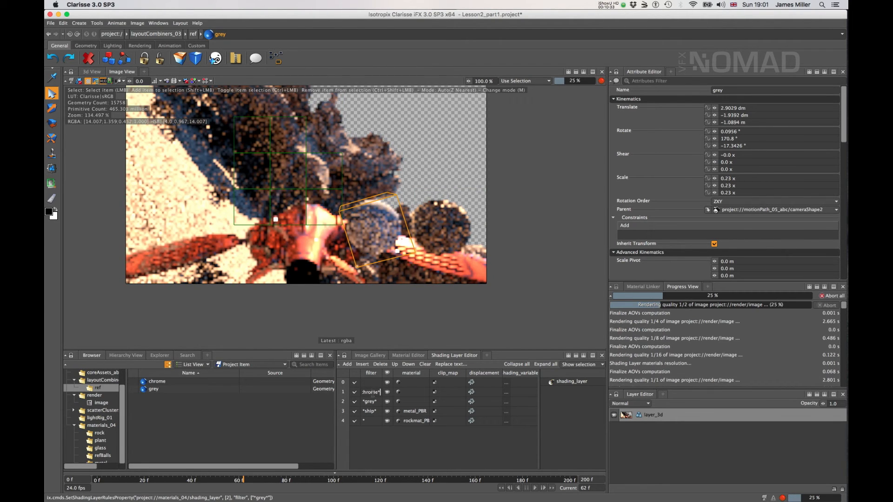
# Assign the grey material from materials_04/refBalls to the *grey* rule and the reflection material to the *chrome* rule
pyautogui.click(415, 402)
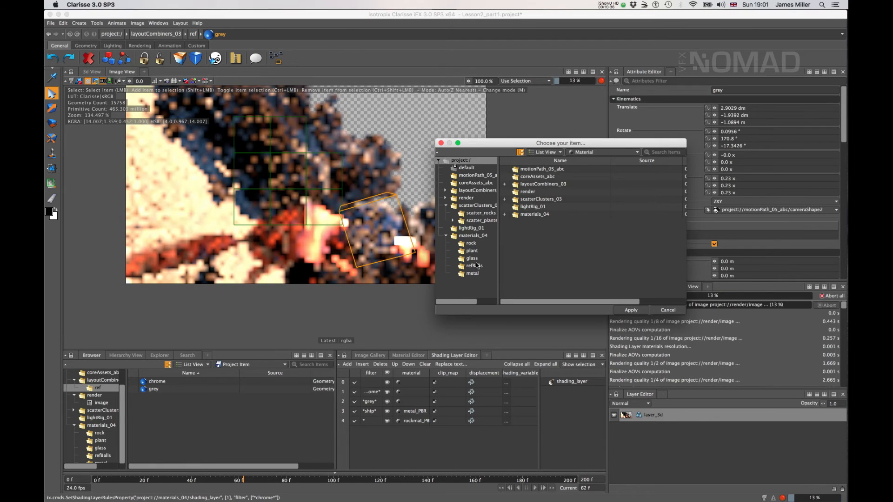
pyautogui.click(474, 265)
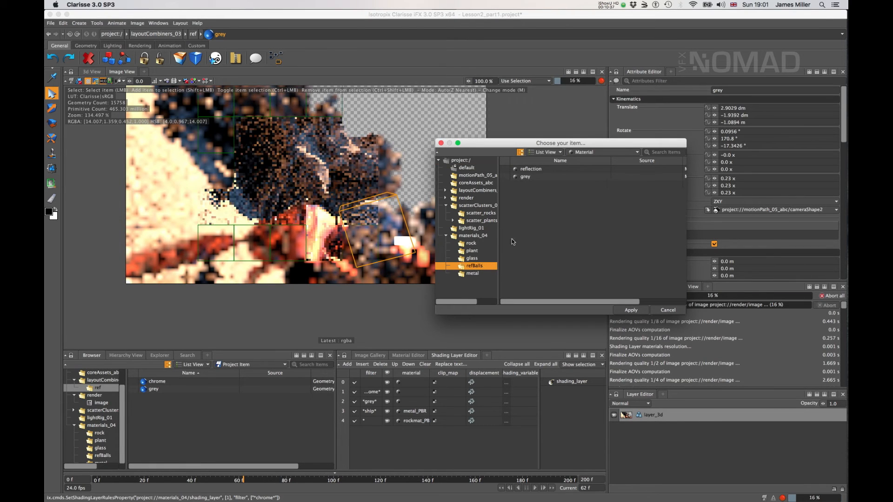
pyautogui.click(527, 177)
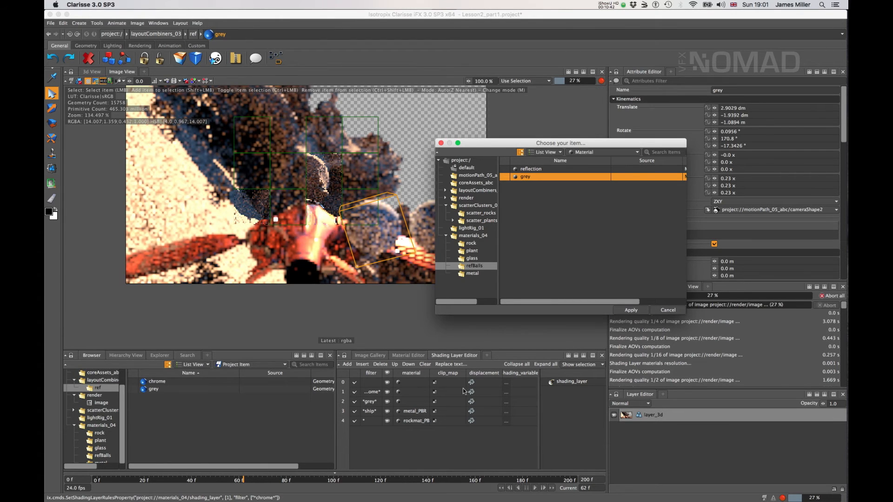
pyautogui.click(633, 309)
pyautogui.click(412, 390)
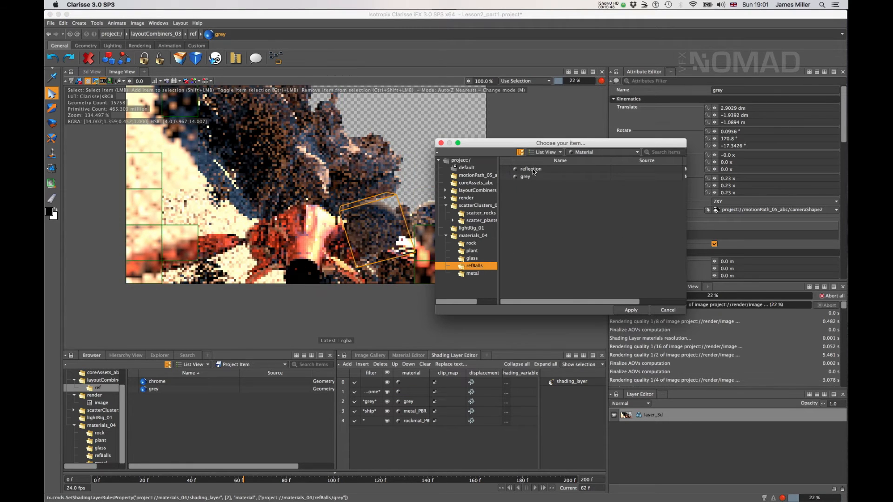
pyautogui.click(545, 171)
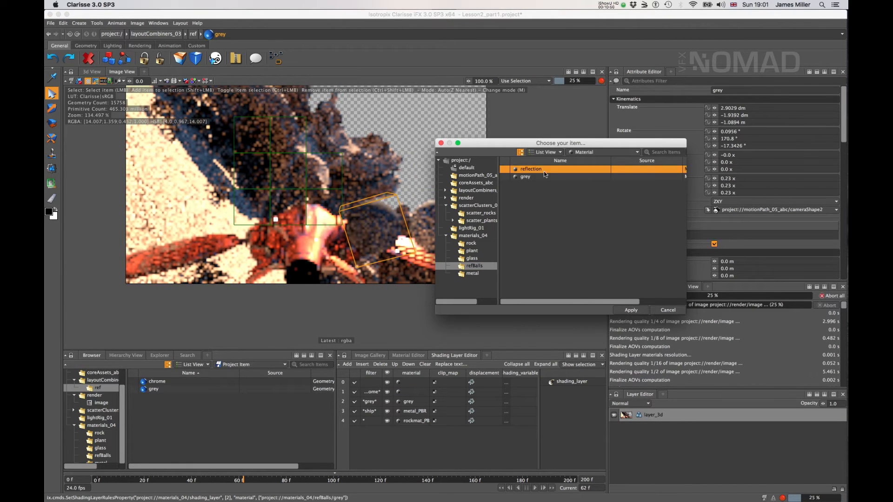
pyautogui.click(631, 310)
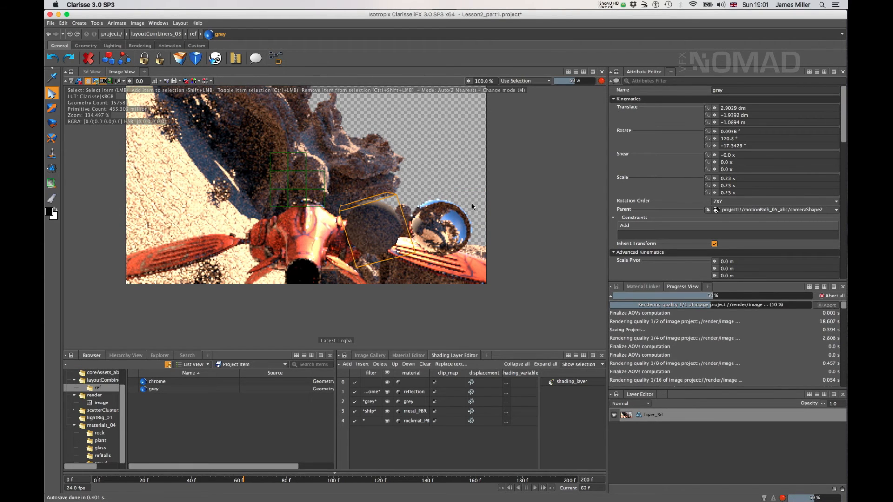
# Assign plant_PBR from materials_04/plant as the material of shading layer rule 0
pyautogui.click(113, 46)
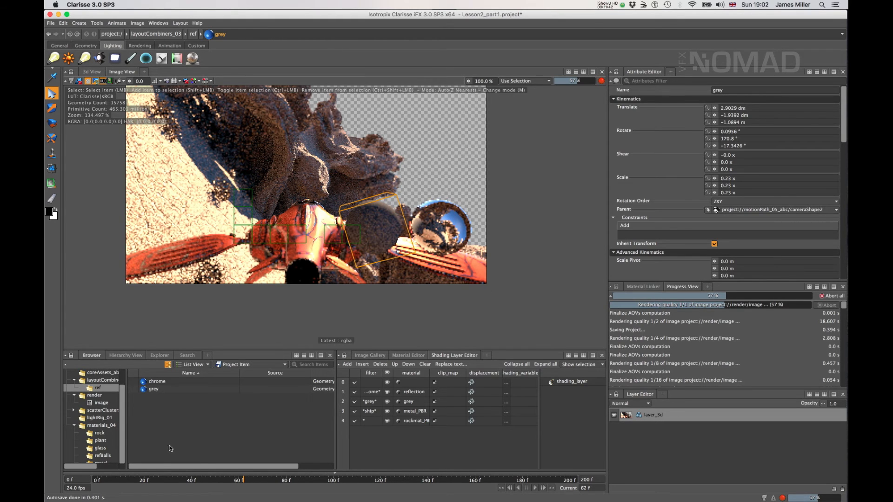
pyautogui.scroll(-1, 111, 444)
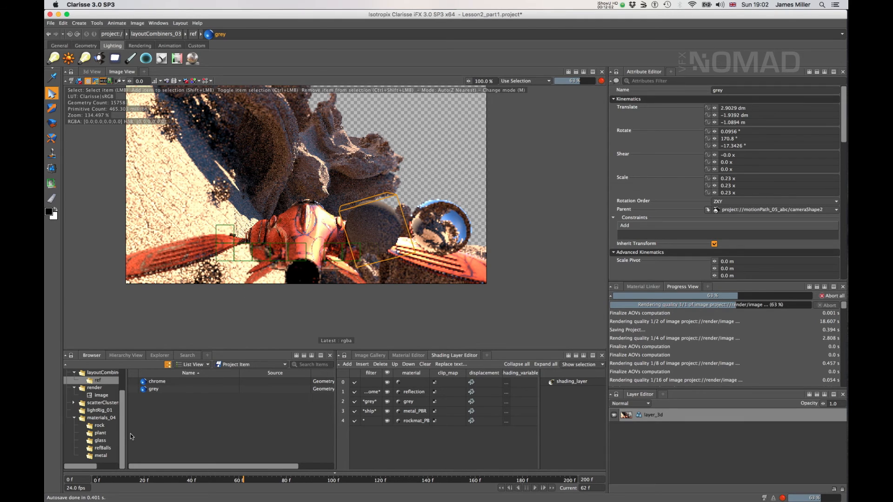
pyautogui.click(105, 433)
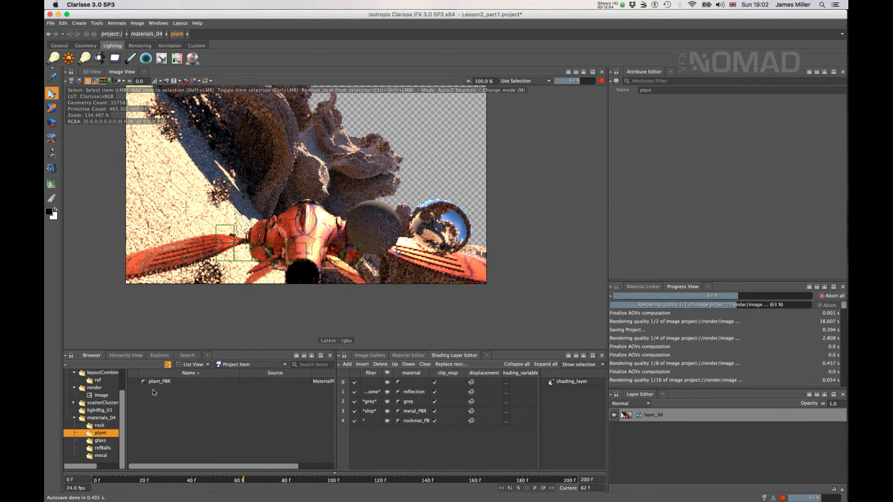
pyautogui.moveTo(153, 381)
pyautogui.mouseDown()
pyautogui.moveTo(436, 387)
pyautogui.moveTo(412, 382)
pyautogui.mouseUp()
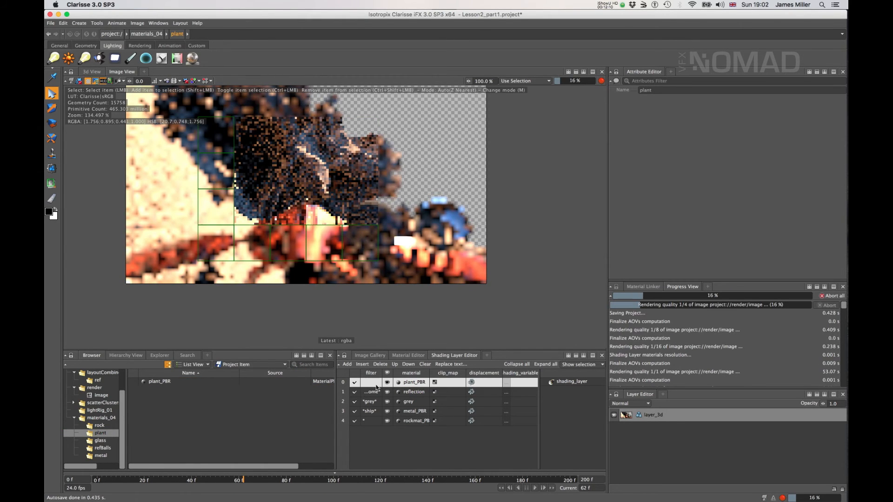
# Look up the plant scatter items in scatterClusters_03/scatter_plants and set the filter of shading layer rule 0 to *root*
pyautogui.click(102, 403)
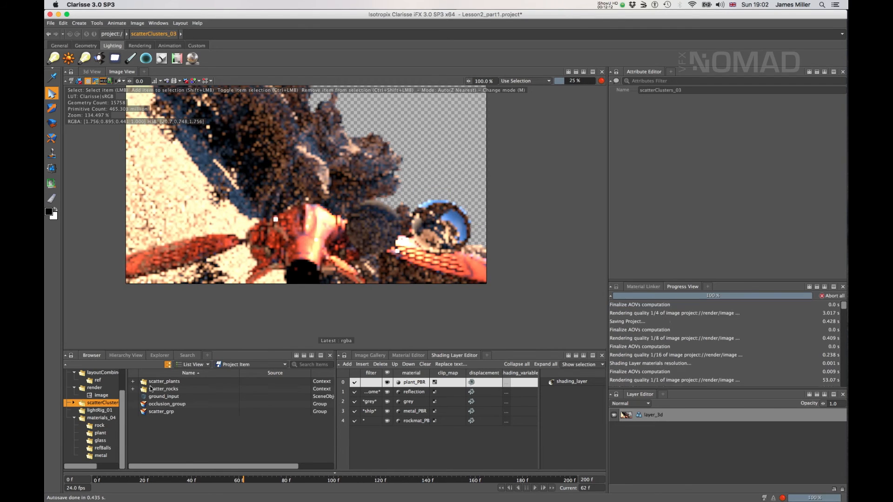
pyautogui.doubleClick(160, 381)
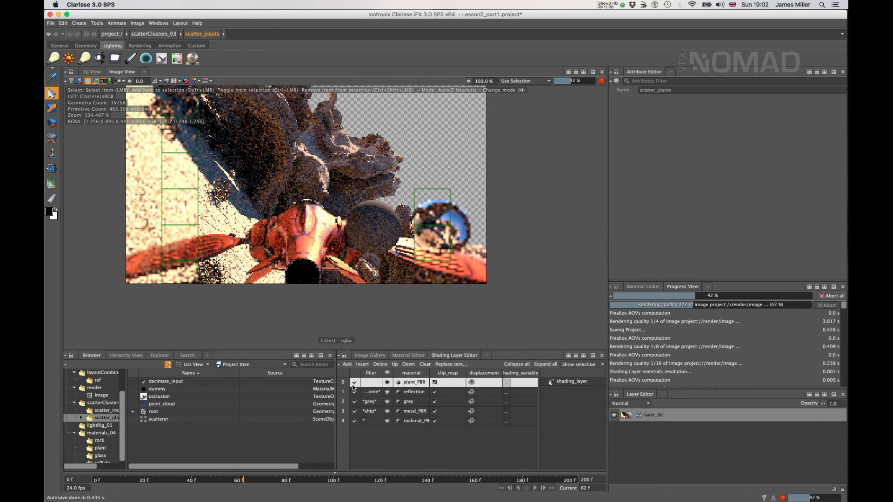
pyautogui.doubleClick(370, 382)
pyautogui.write('*root*')
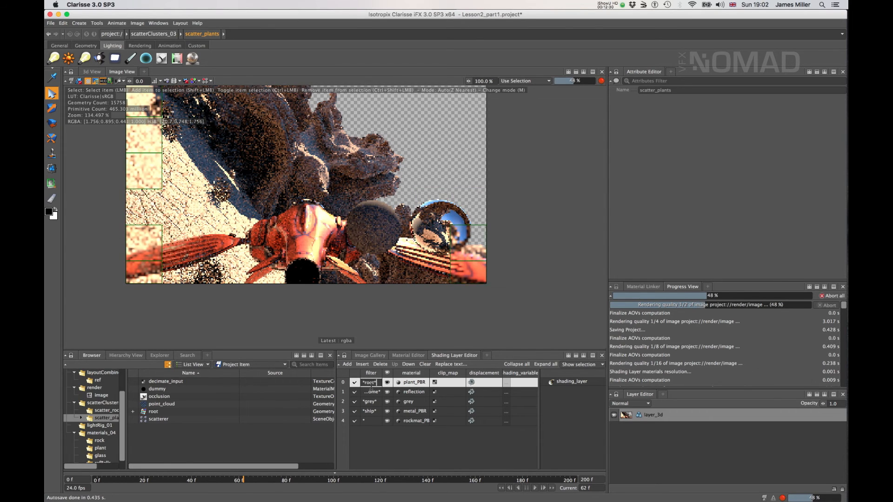
pyautogui.press('Return')
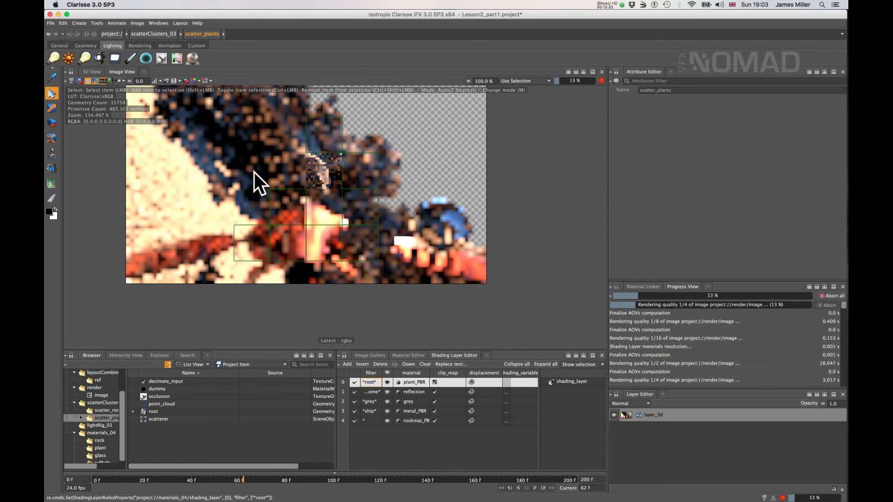
# Try a magenta front color on the plant_PBR material to test its assignment in the render
pyautogui.click(411, 382)
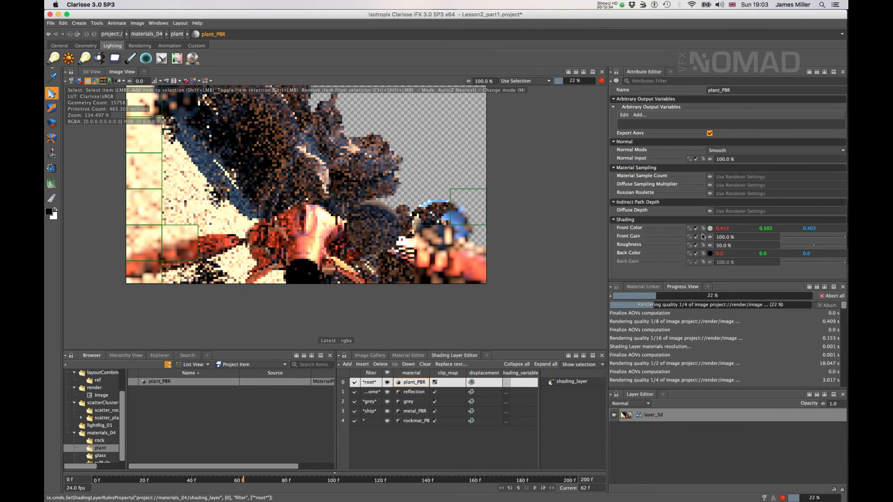
pyautogui.click(710, 228)
pyautogui.moveTo(383, 232); pyautogui.dragTo(421, 190)
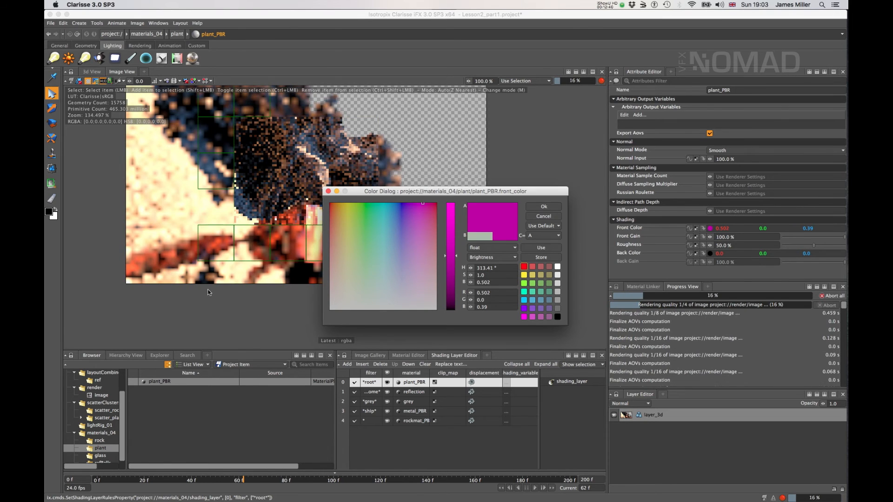
pyautogui.click(543, 217)
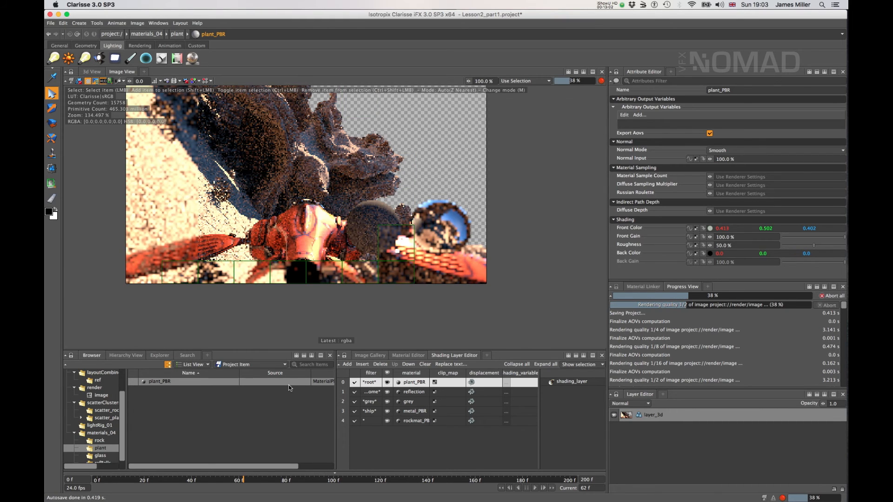
# Examine the scatterer in scatter_plants and the references of scatter_grp in scatterClusters_03
pyautogui.click(110, 418)
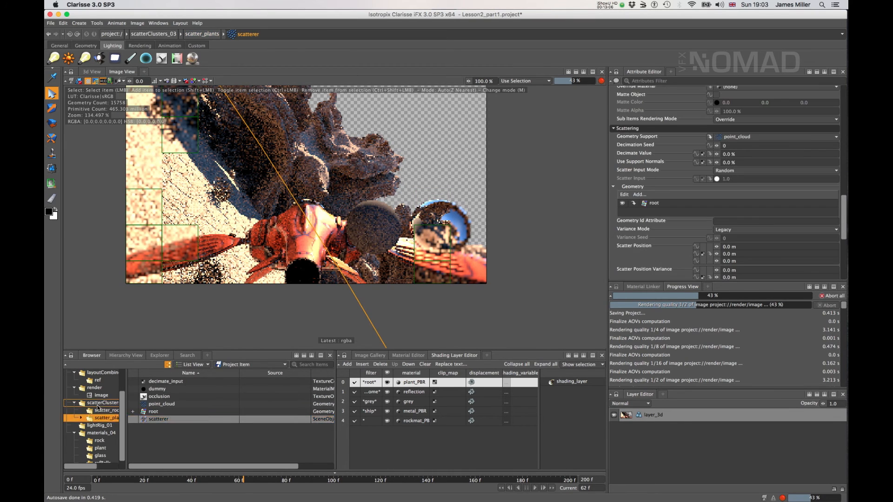
pyautogui.click(98, 404)
pyautogui.click(179, 411)
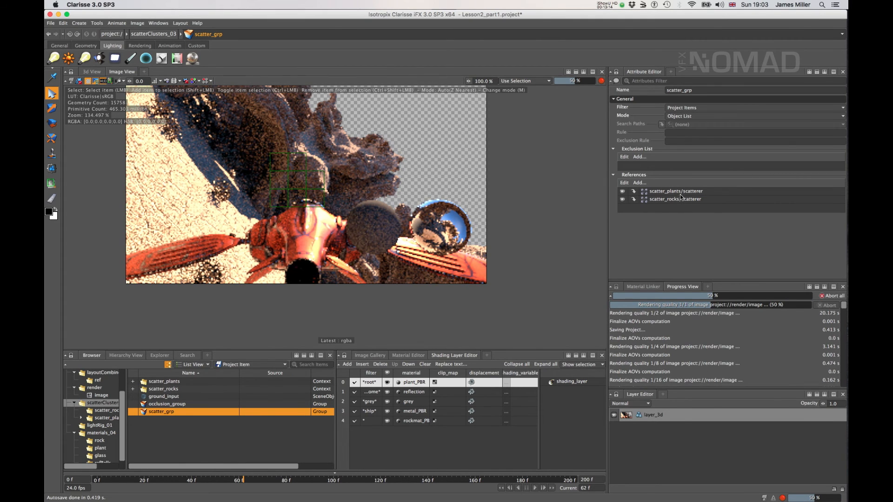
# Set the filter of shading layer rule 0 to *plants* for the plant_PBR material
pyautogui.doubleClick(367, 382)
pyautogui.write('*plants*')
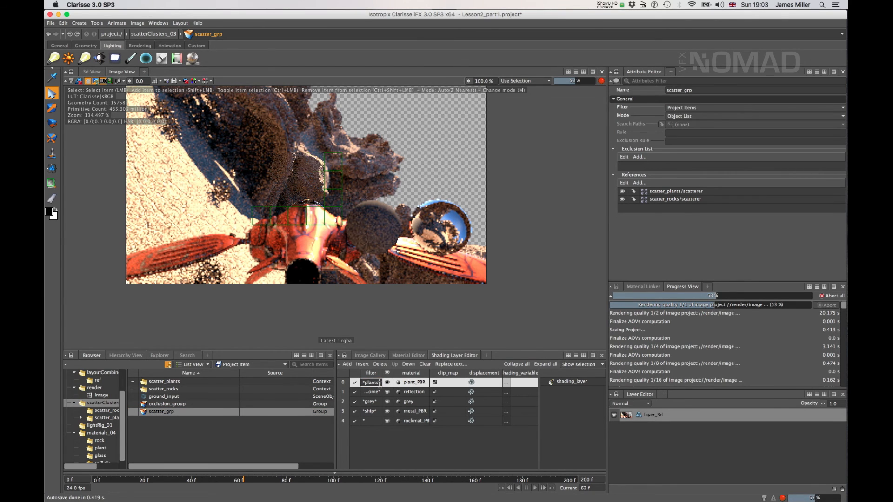
pyautogui.press('Return')
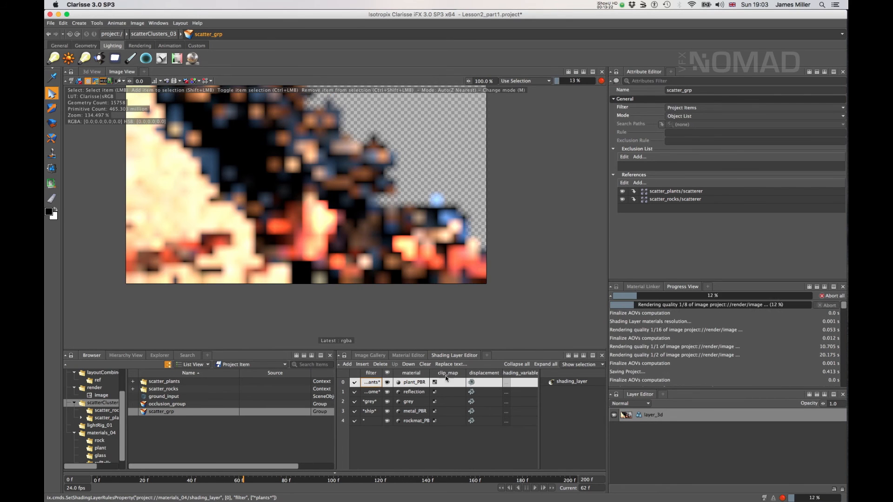
# Try a purple front color on plant_PBR to test the plants filter in the render
pyautogui.click(416, 386)
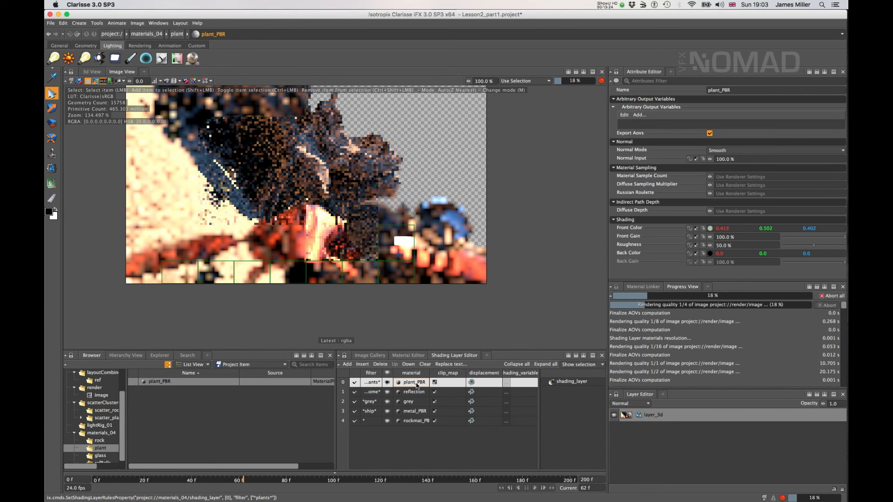
pyautogui.click(710, 230)
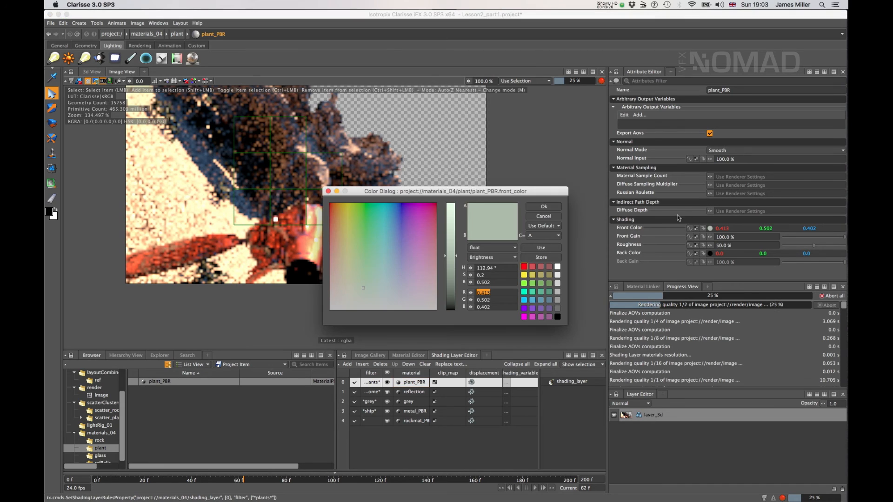
pyautogui.moveTo(382, 251); pyautogui.dragTo(414, 183)
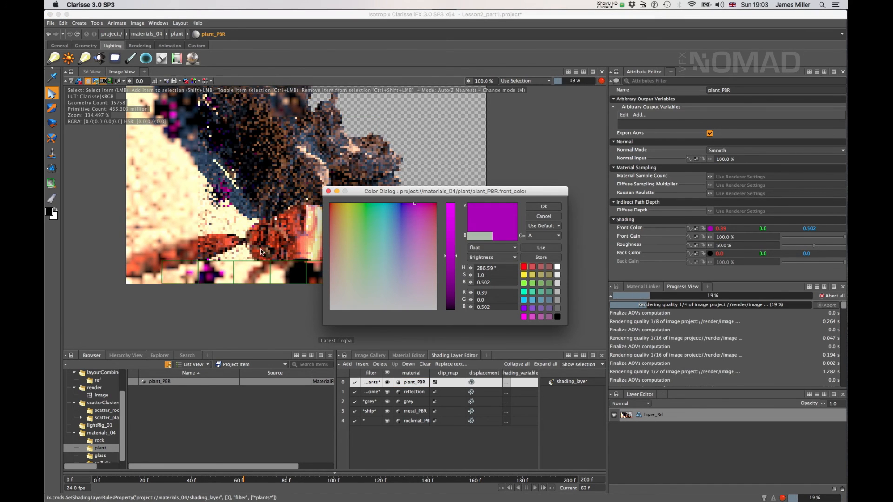
pyautogui.click(554, 218)
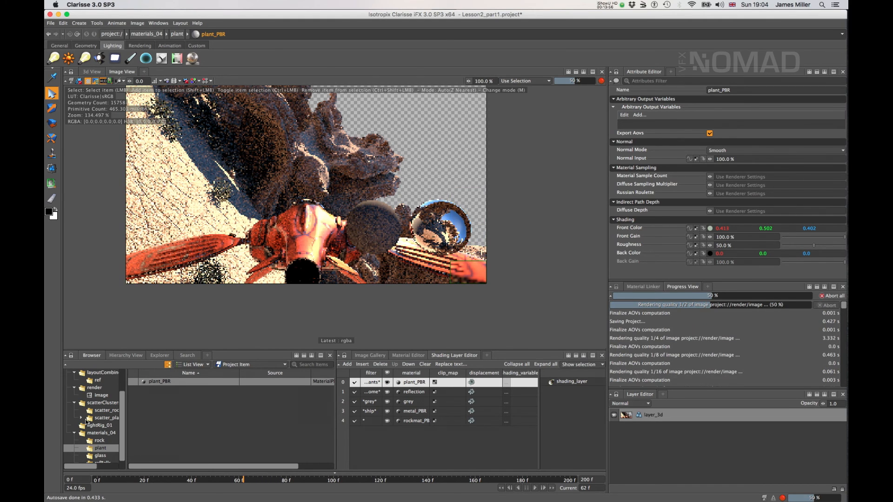
# Limit rendering to a small region covering the sunlit rock, a plant and the ship's wing beside its body
pyautogui.click(96, 388)
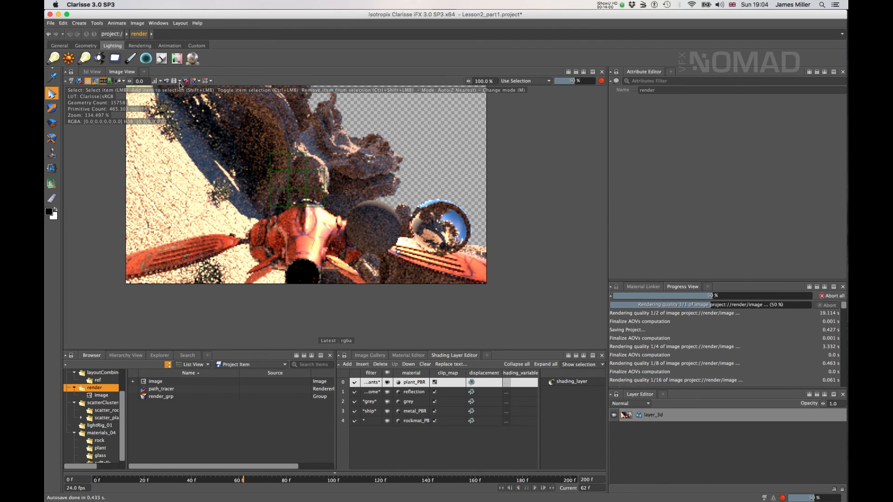
pyautogui.click(111, 81)
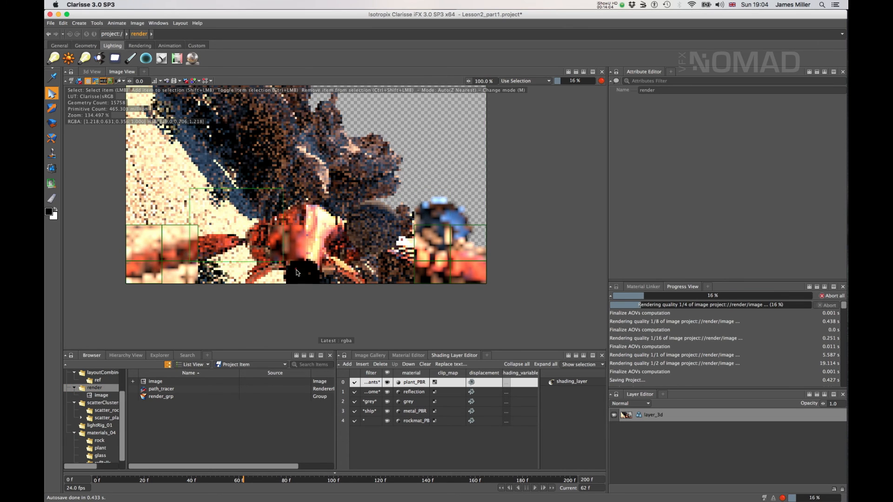
pyautogui.moveTo(250, 244); pyautogui.dragTo(250, 245)
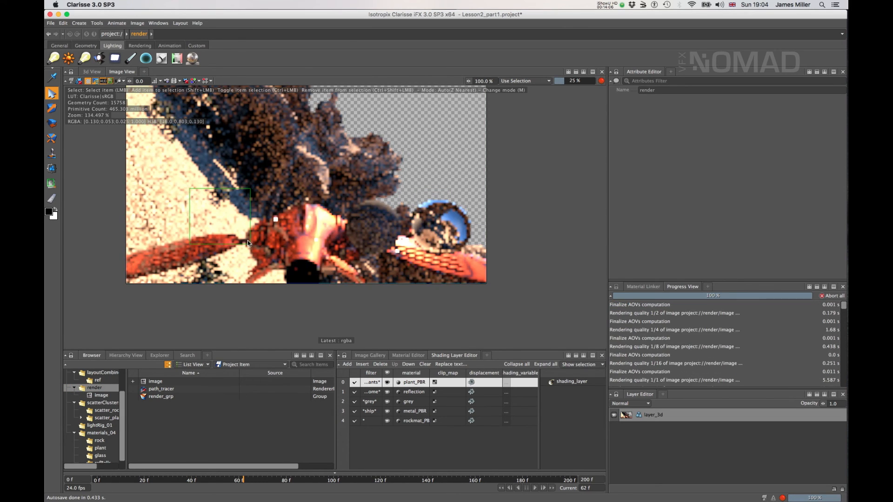
pyautogui.scroll(3, 227, 235)
pyautogui.scroll(8, 227, 235)
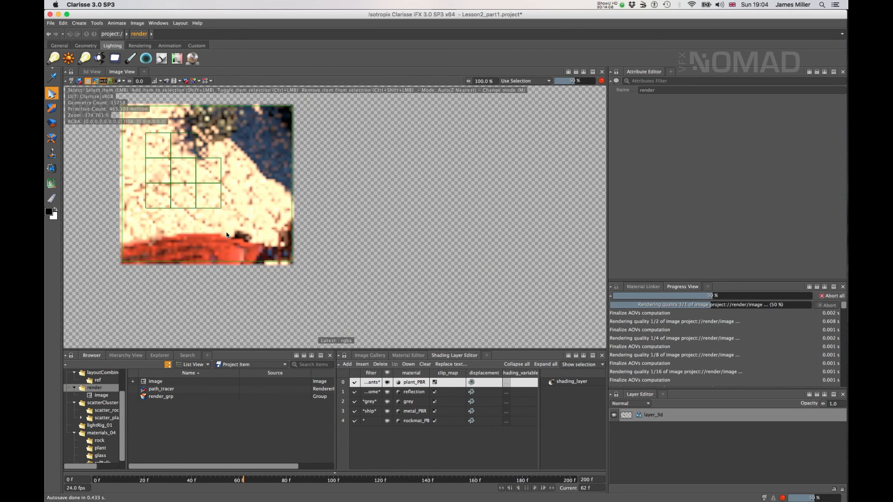
pyautogui.keyDown('alt'); pyautogui.moveTo(201, 191); pyautogui.dragTo(269, 225, button='middle'); pyautogui.keyUp('alt')
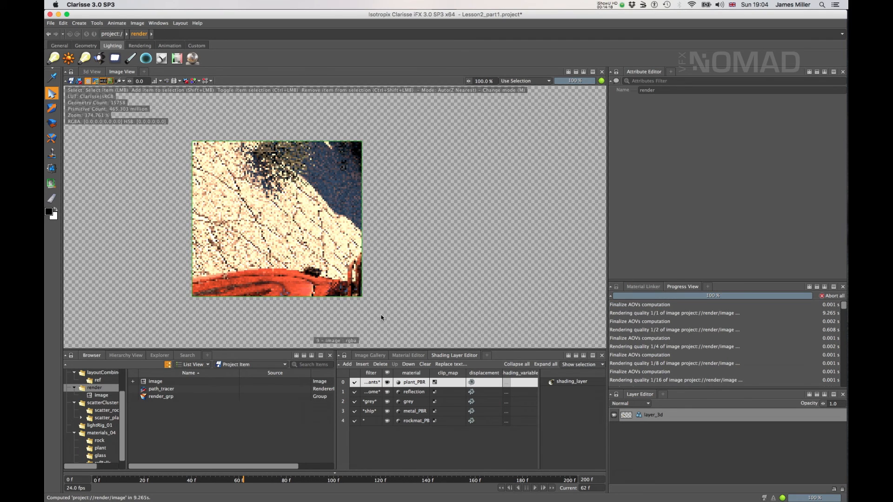
# Set the path_tracer's anti-aliasing filter to Blackman-Harris and its anti-aliasing sample count to 3 spp
pyautogui.click(176, 390)
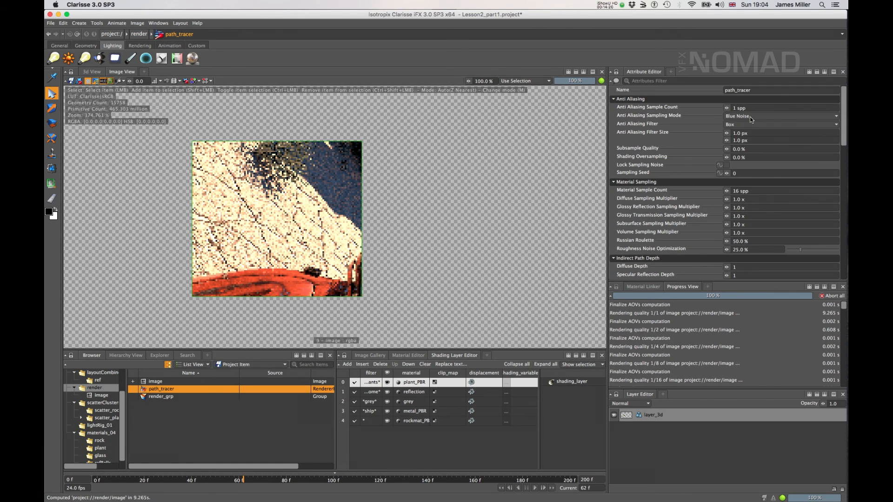
pyautogui.click(746, 117)
pyautogui.click(745, 120)
pyautogui.click(747, 125)
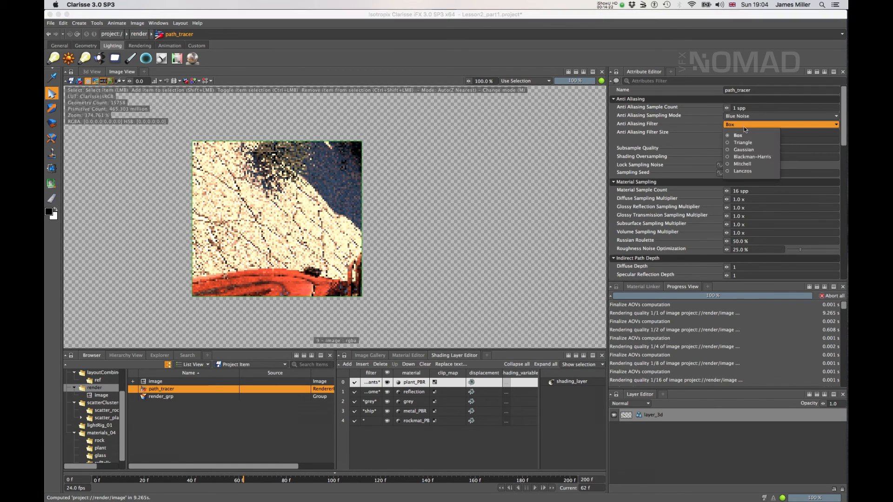
pyautogui.click(746, 158)
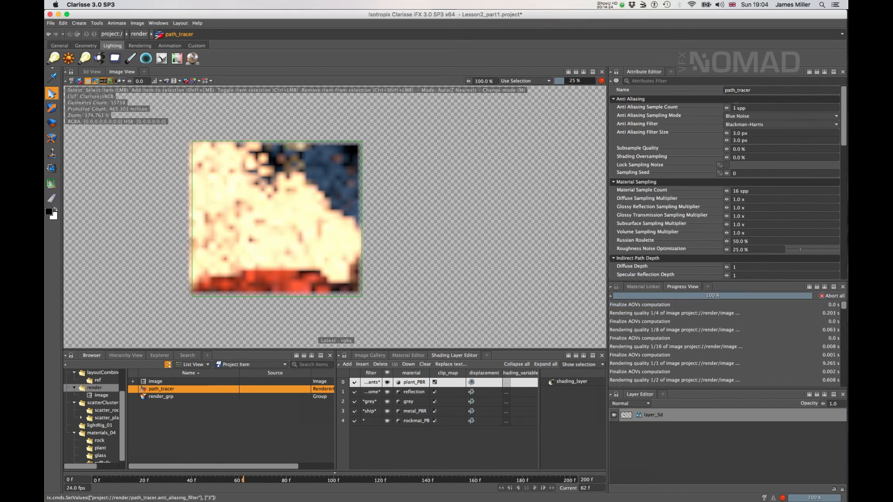
pyautogui.moveTo(749, 109); pyautogui.dragTo(724, 106)
pyautogui.write('3')
pyautogui.press('Tab')
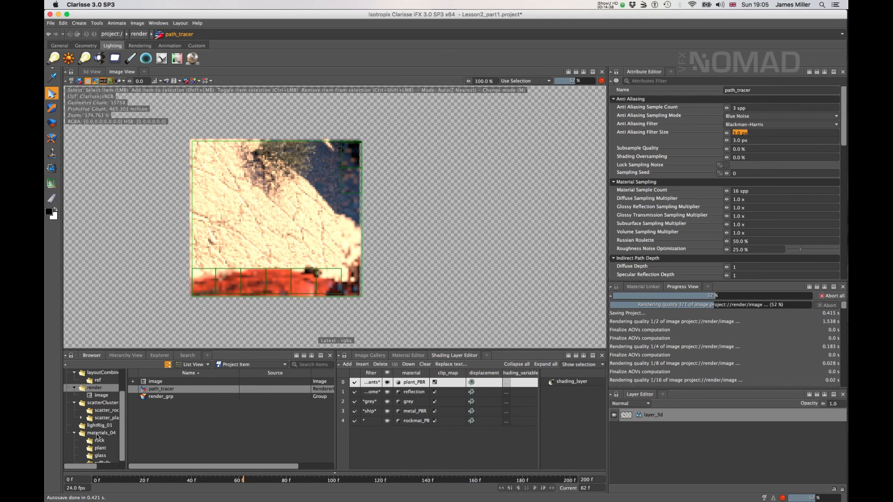
# Examine the render image's canvas settings, the anti-aliased region up close, and the path_tracer's anti-aliasing settings
pyautogui.click(103, 395)
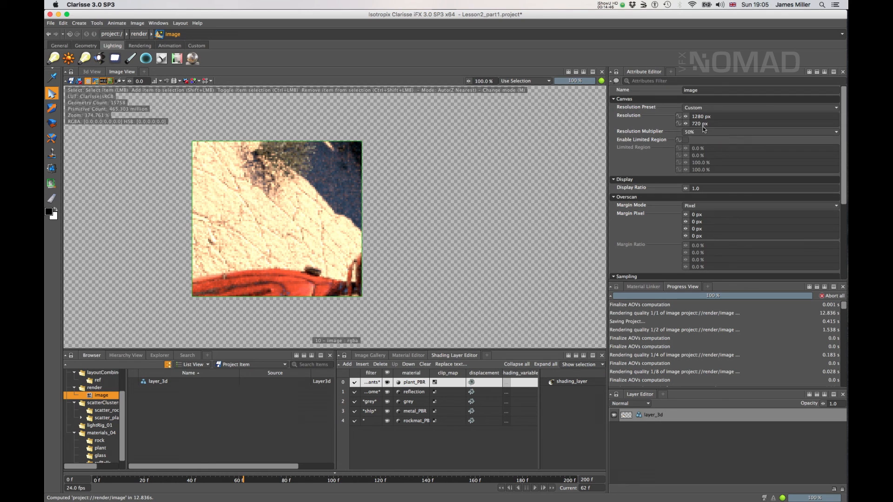
pyautogui.scroll(-2, 250, 252)
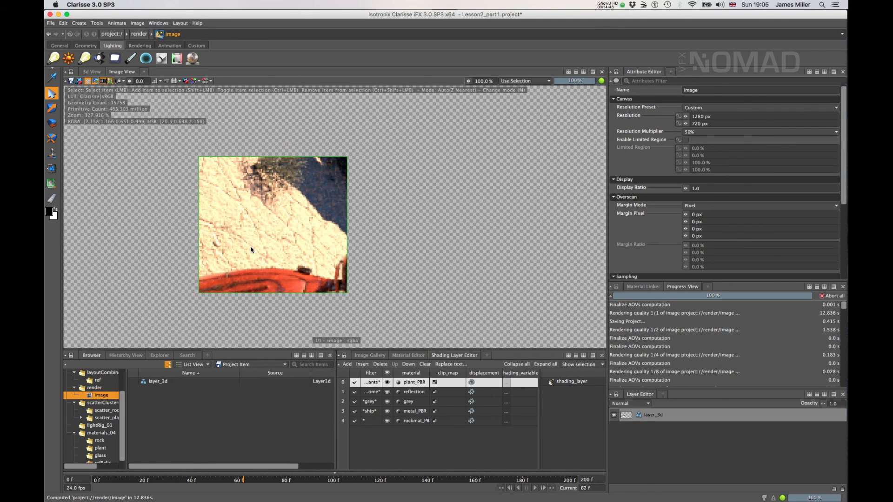
pyautogui.scroll(10, 251, 249)
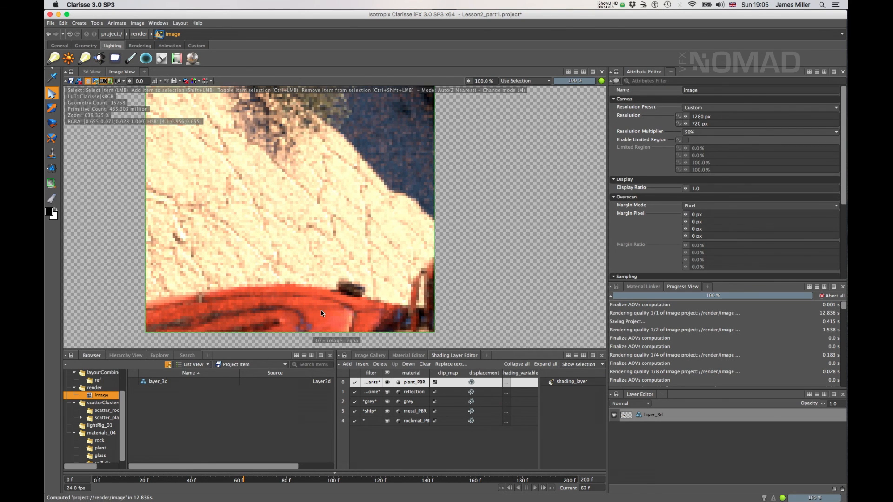
pyautogui.scroll(-4, 338, 255)
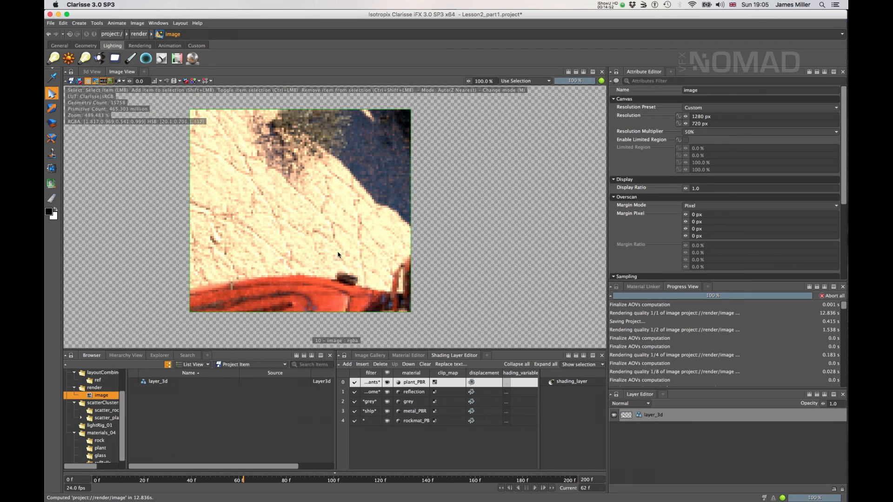
pyautogui.scroll(-2, 338, 255)
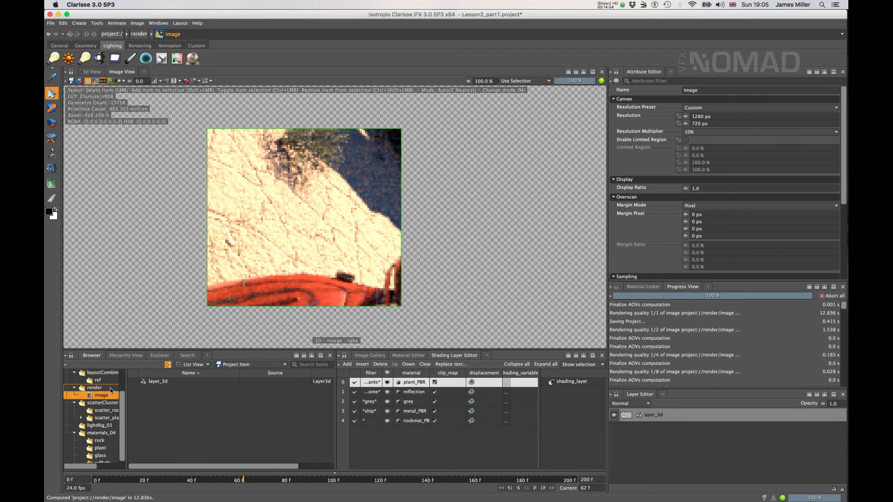
pyautogui.click(94, 388)
pyautogui.click(161, 389)
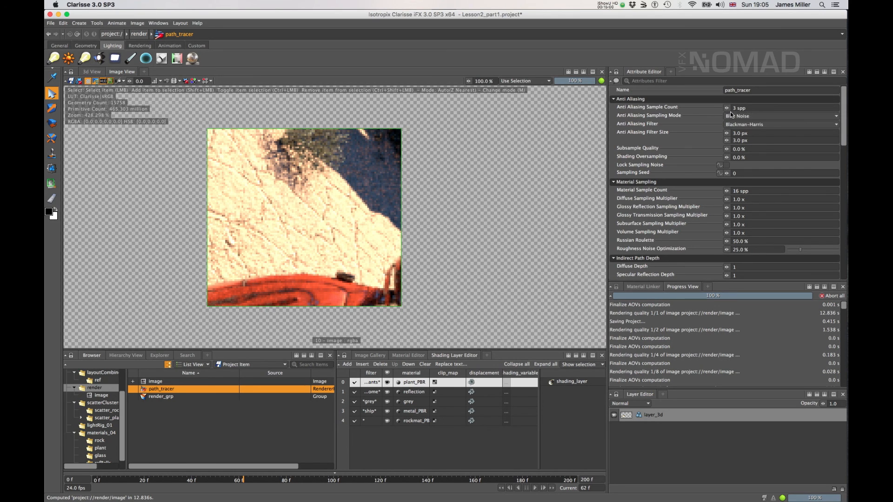
pyautogui.moveTo(606, 212); pyautogui.dragTo(564, 210)
pyautogui.click(696, 108)
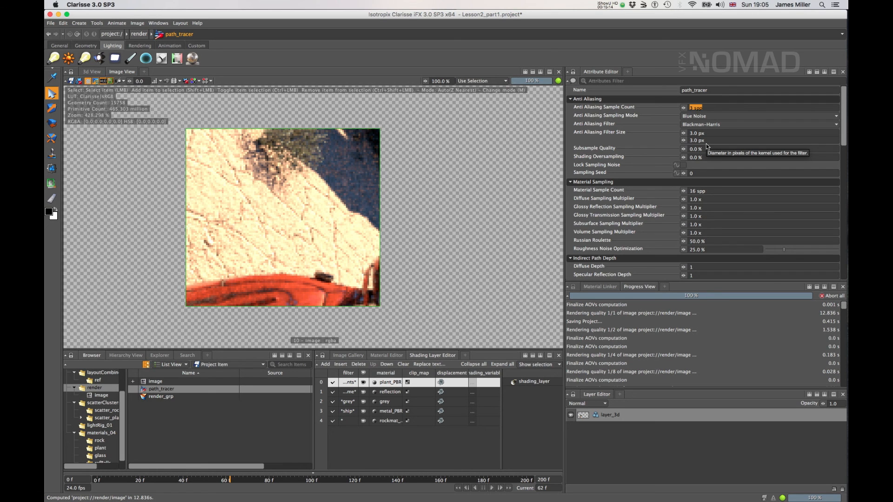
pyautogui.moveTo(564, 261); pyautogui.dragTo(664, 263)
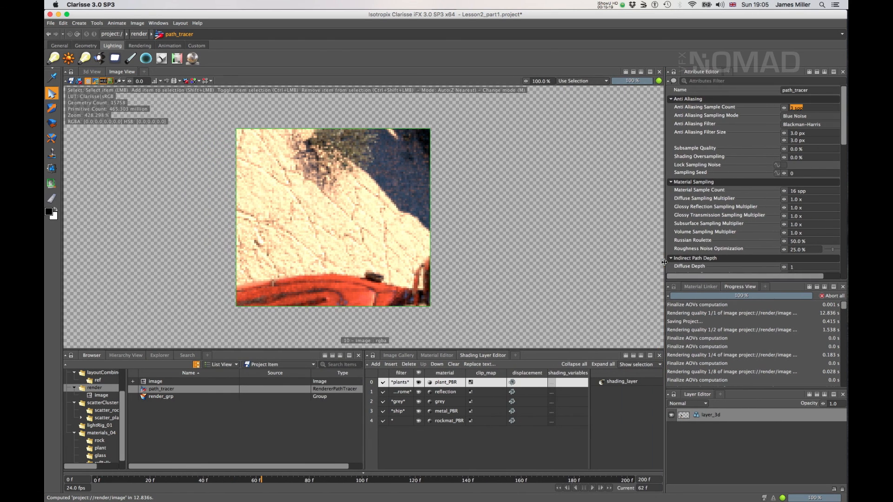